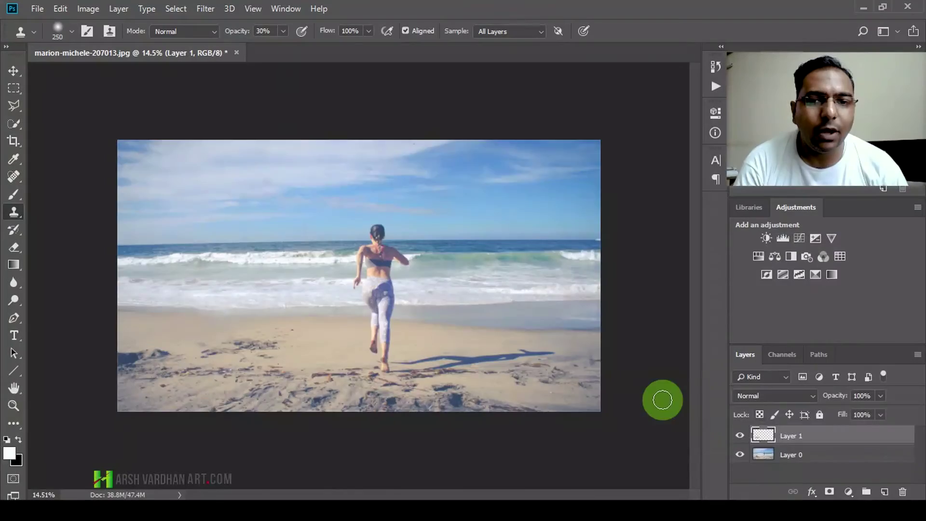
Hide Layer 1 so the dog on Layer 0 shows, and activate the Patch tool.
left_click_drag(347, 310, 320, 314)
left_click(740, 435)
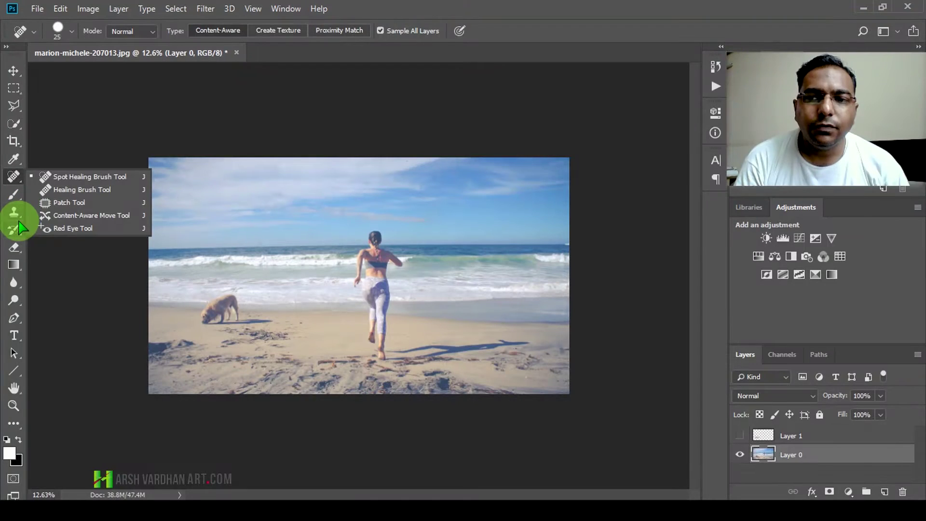
left_click(15, 213)
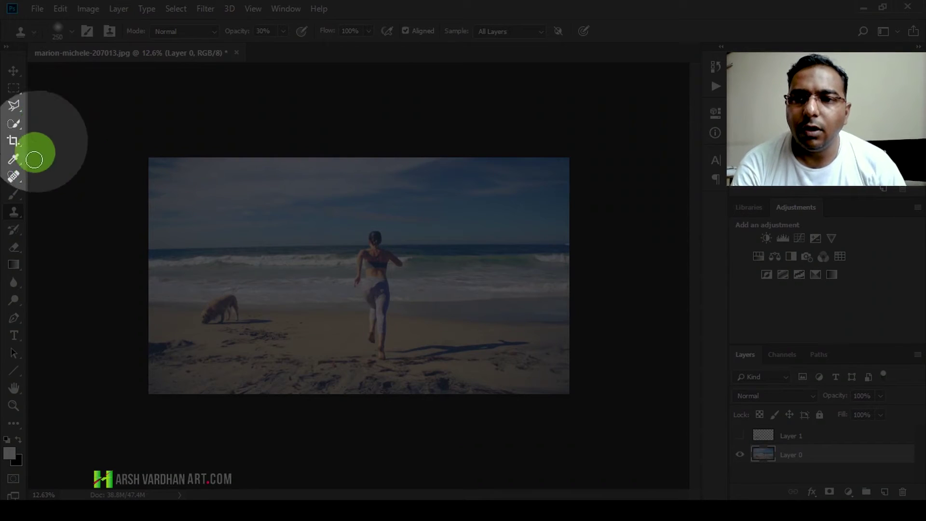
left_click(15, 178)
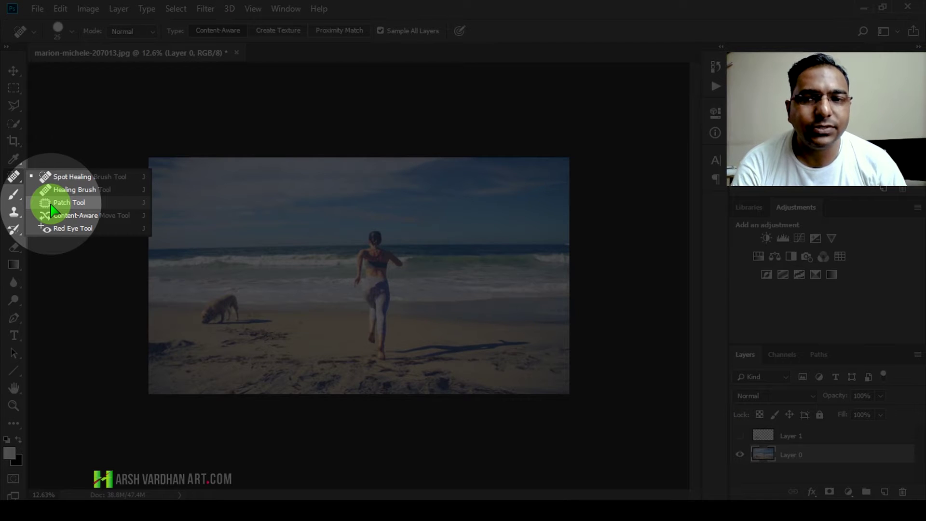
left_click(51, 204)
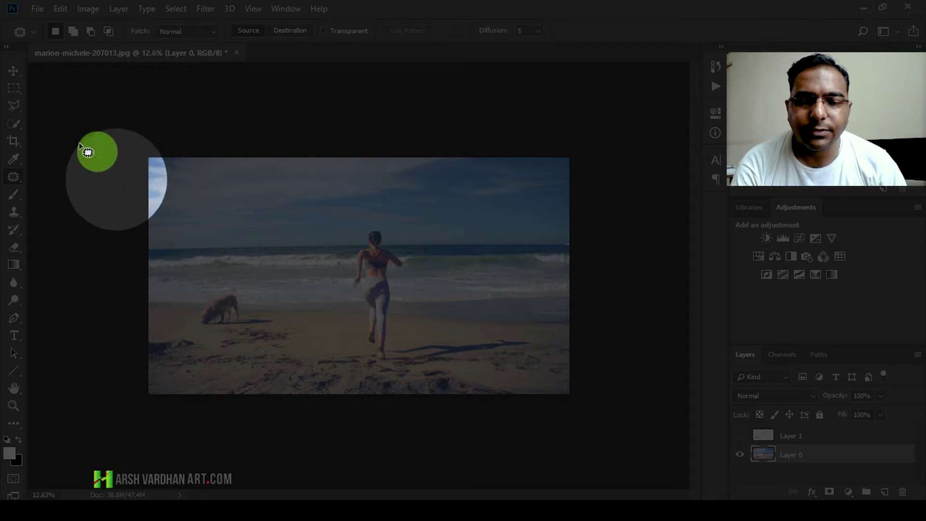
right_click(15, 177)
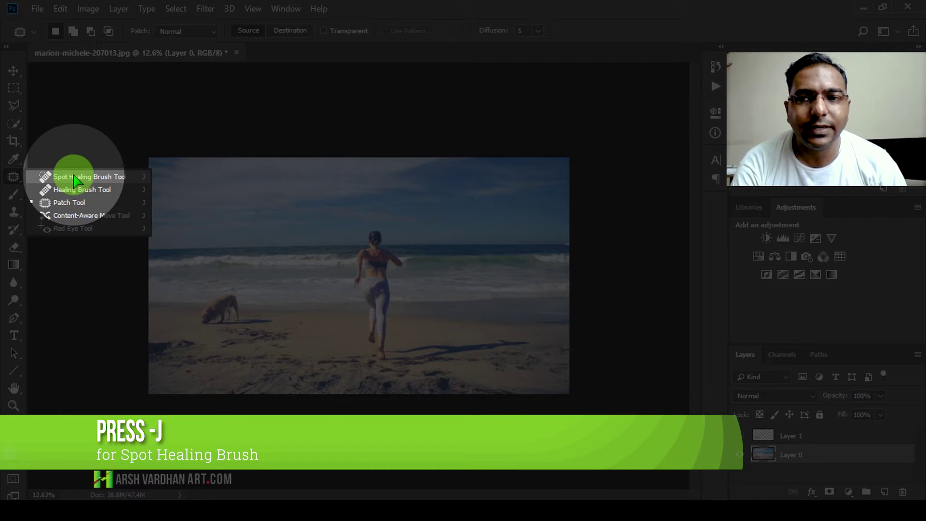
left_click(415, 39)
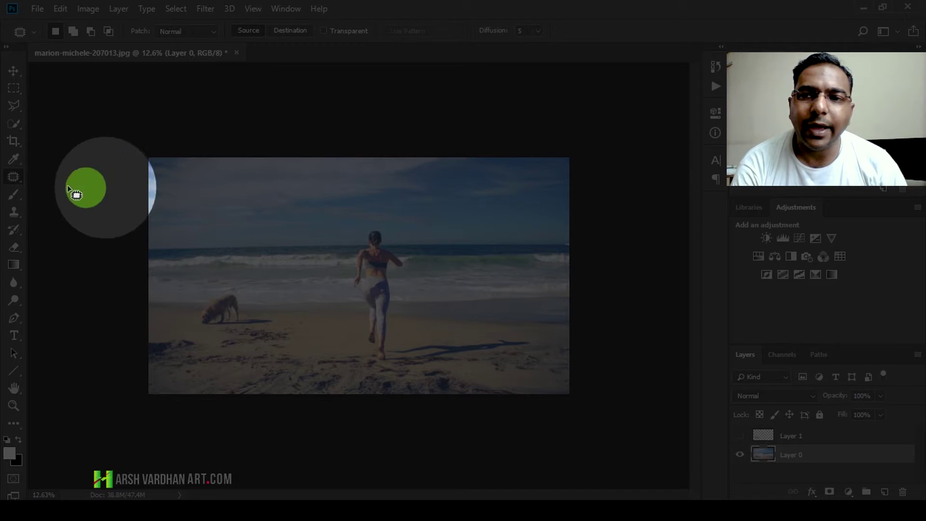
right_click(18, 180)
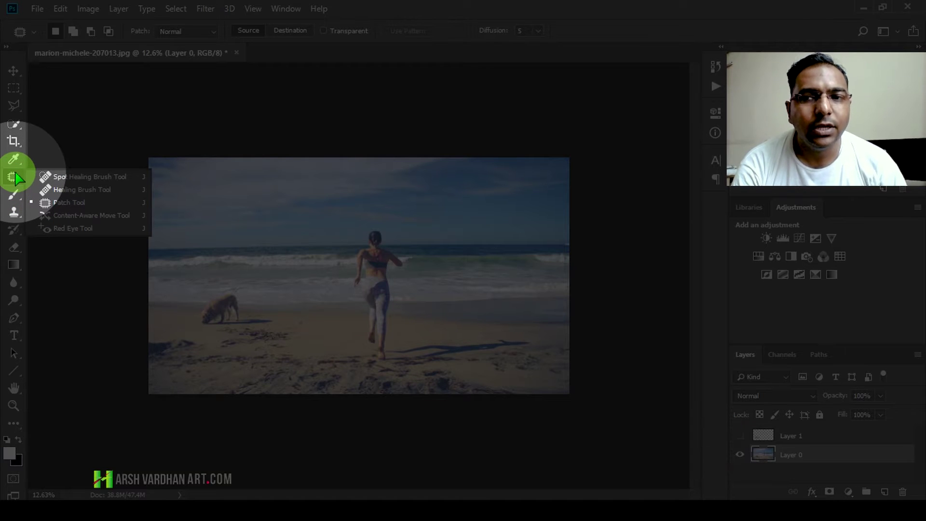
left_click(17, 178)
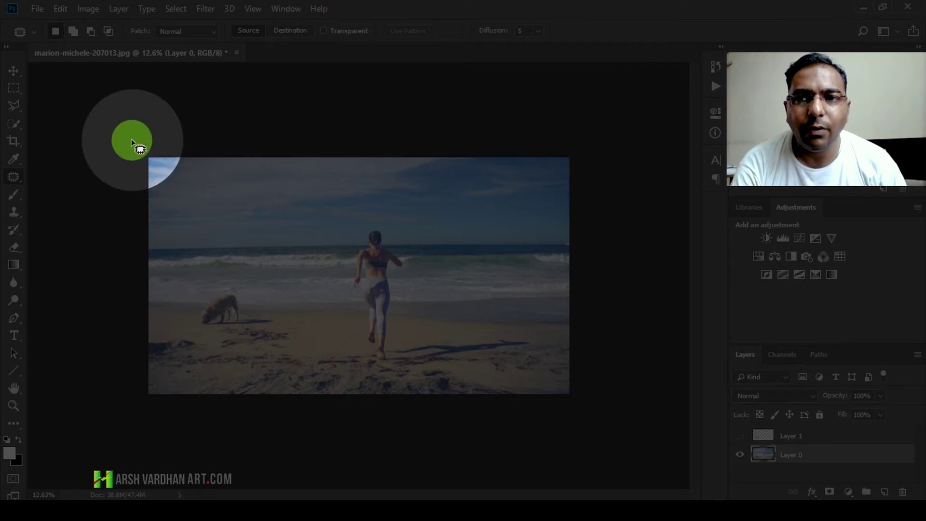
left_click(73, 33)
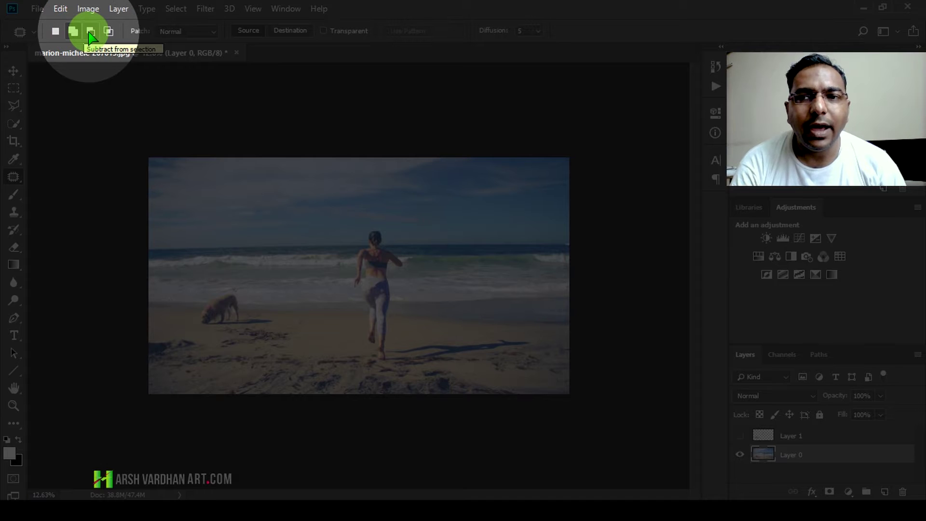
left_click(91, 33)
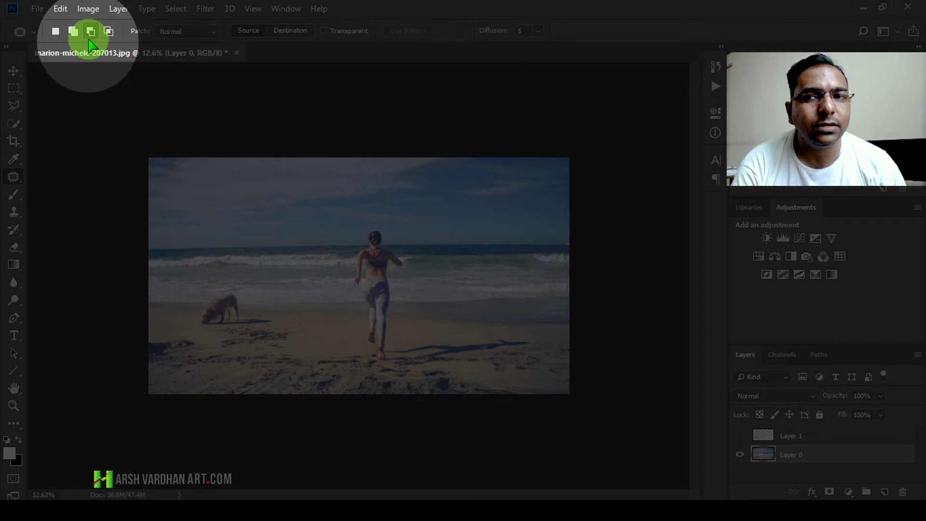
left_click(56, 33)
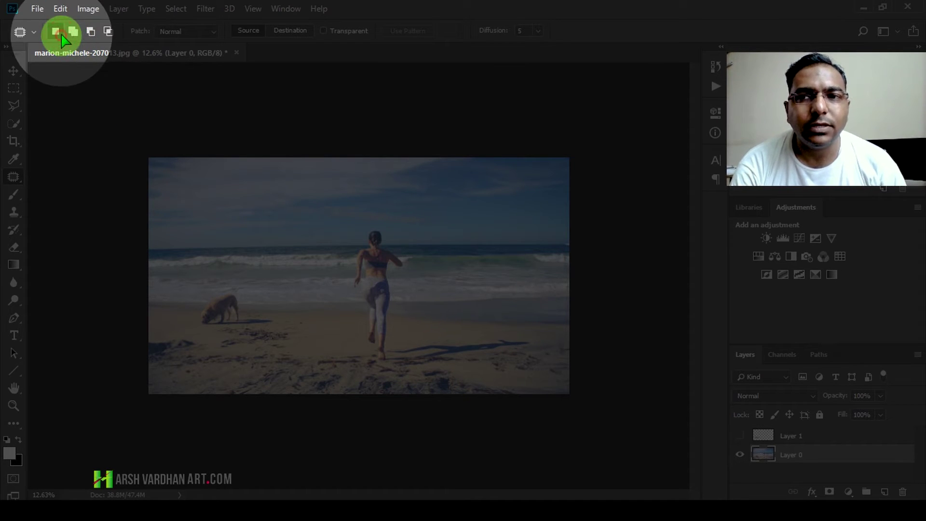
mouse_move(230, 205)
left_mouse_down()
mouse_move(218, 200)
mouse_move(281, 241)
mouse_move(238, 223)
mouse_move(239, 212)
left_mouse_up()
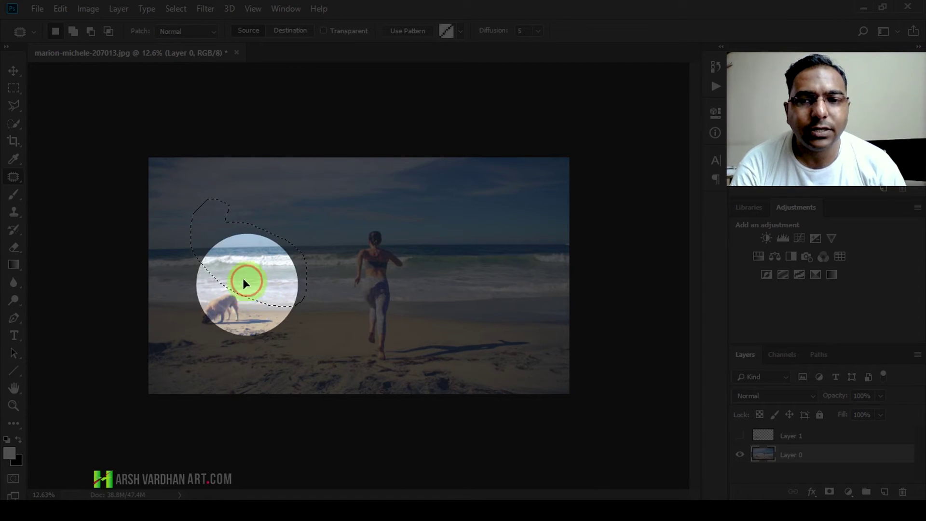
key("ctrl+d")
Draw a patch selection around the dog, add an overlapping area across the water, and subtract most of the added part.
mouse_move(224, 285)
left_mouse_down()
mouse_move(227, 344)
mouse_move(257, 300)
mouse_move(241, 285)
left_mouse_up()
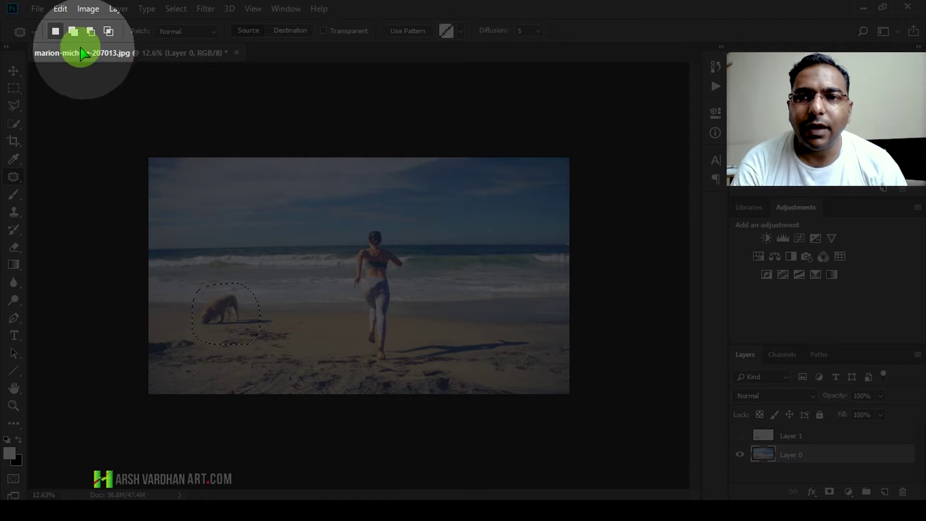
left_click(73, 31)
mouse_move(250, 262)
left_mouse_down()
mouse_move(229, 296)
mouse_move(244, 321)
mouse_move(294, 304)
mouse_move(293, 268)
mouse_move(275, 254)
mouse_move(244, 263)
mouse_move(170, 348)
mouse_move(236, 268)
mouse_move(189, 317)
left_mouse_up()
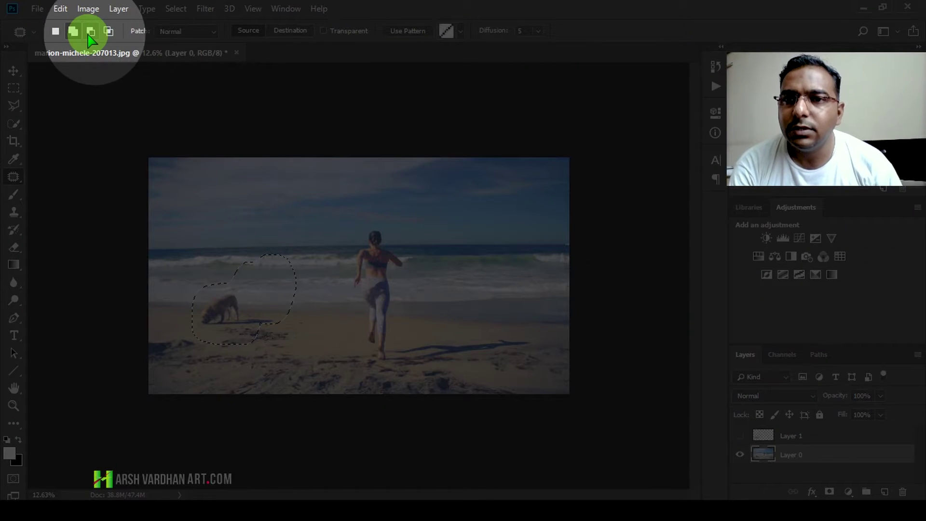
left_click(91, 32)
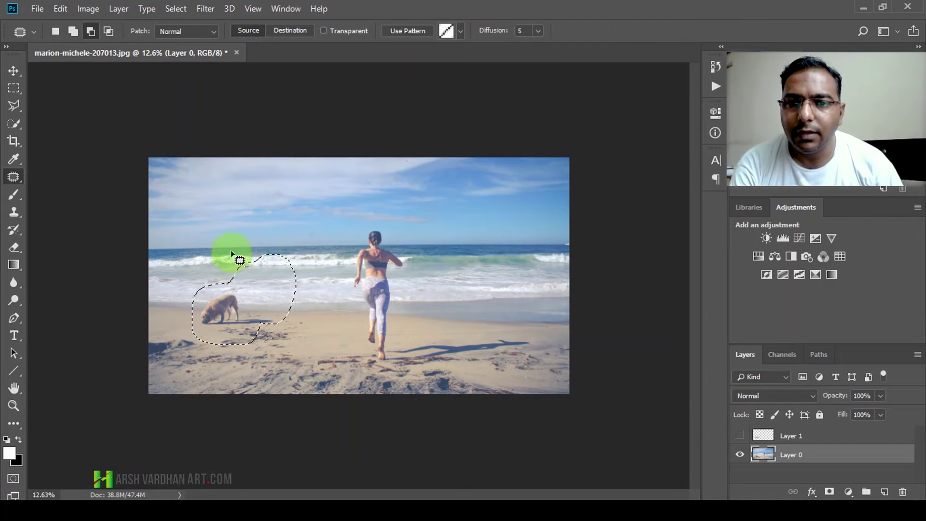
mouse_move(234, 249)
left_mouse_down()
mouse_move(262, 321)
mouse_move(307, 327)
mouse_move(312, 249)
mouse_move(263, 230)
mouse_move(234, 246)
mouse_move(256, 279)
left_mouse_up()
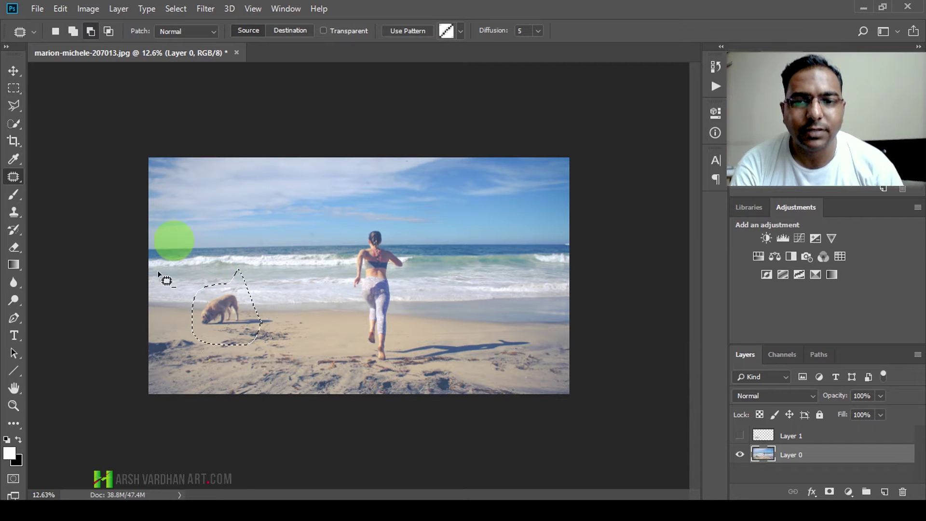
Try intersecting the dog selection with overlapping freehand outlines, undoing each attempt.
left_click(108, 31)
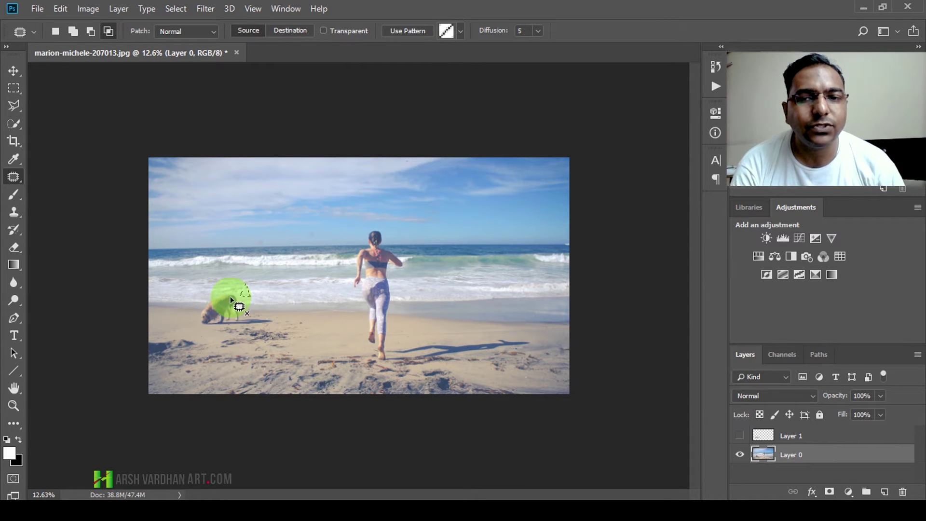
key("ctrl+z")
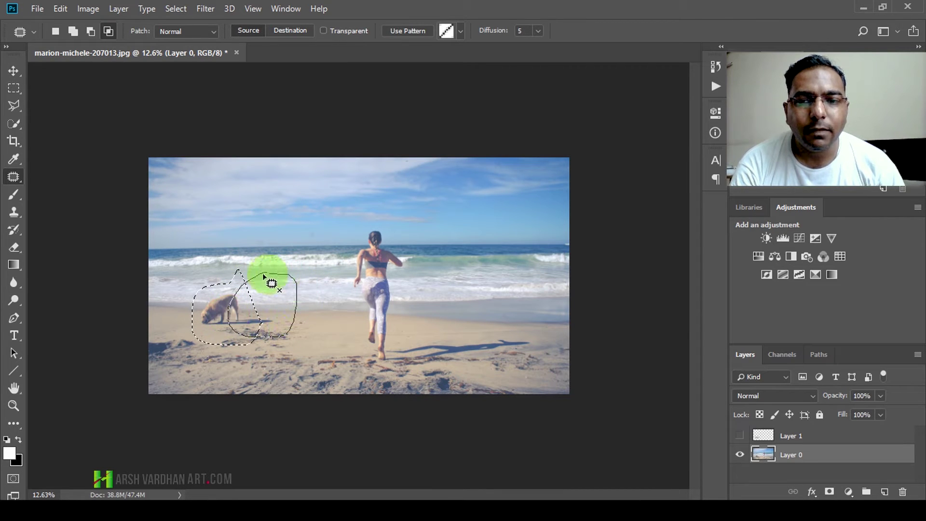
left_click_drag(268, 340, 251, 303)
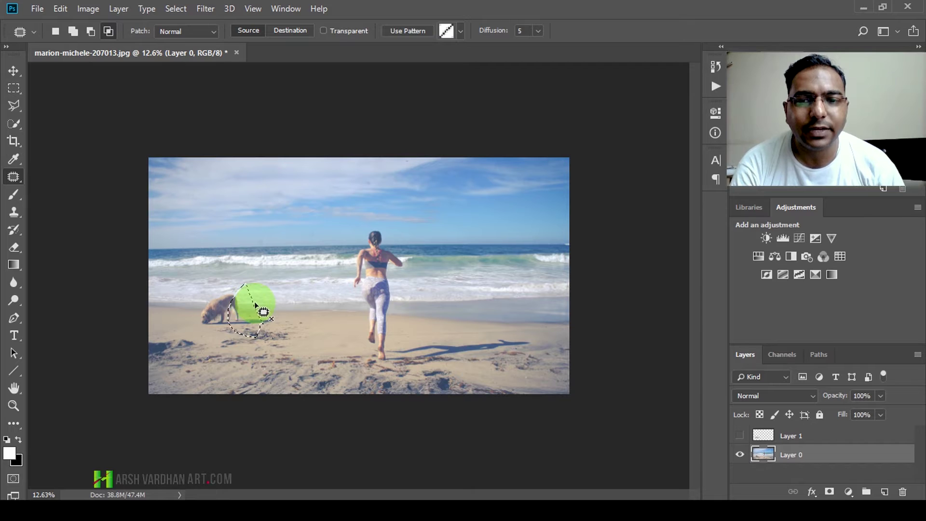
key("ctrl+z")
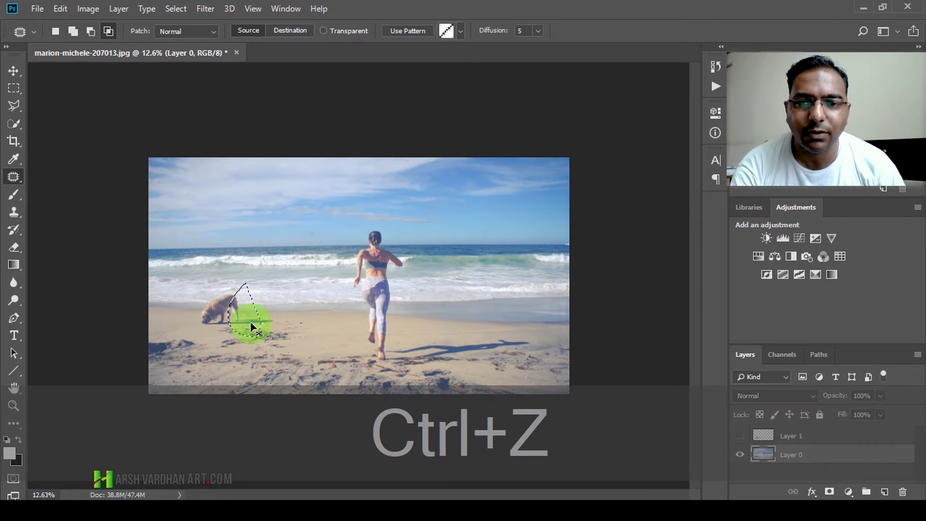
left_click_drag(251, 314, 206, 306)
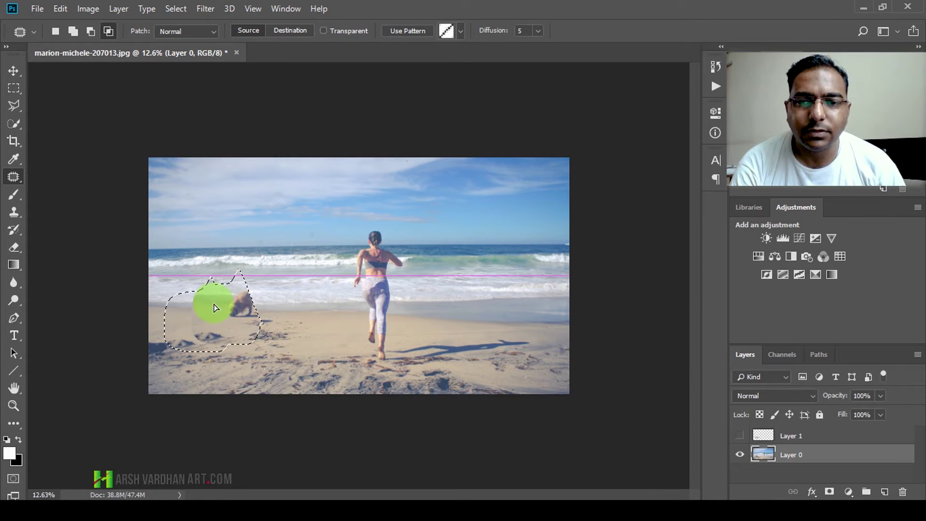
key("ctrl+z")
Intersect the selection with a tighter freehand outline around the dog, and clear the selection.
left_click_drag(254, 333, 208, 334)
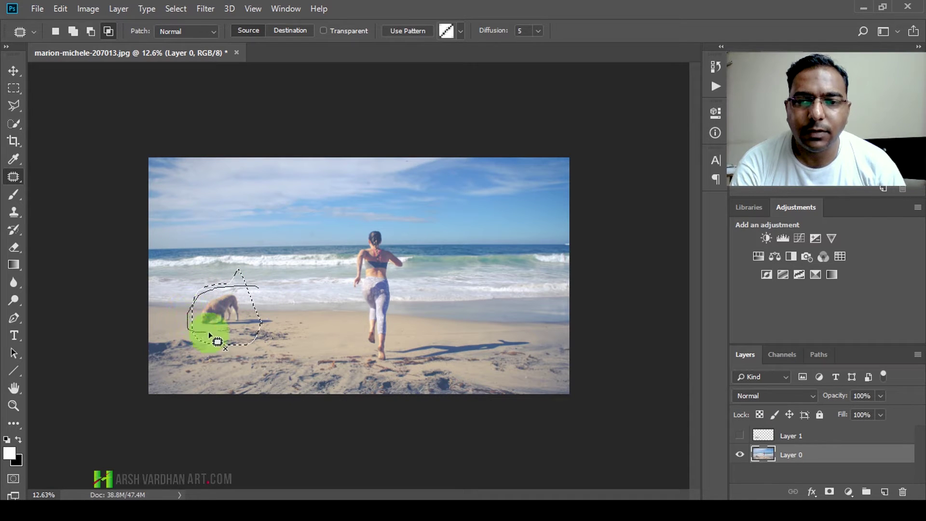
left_click_drag(260, 292, 263, 295)
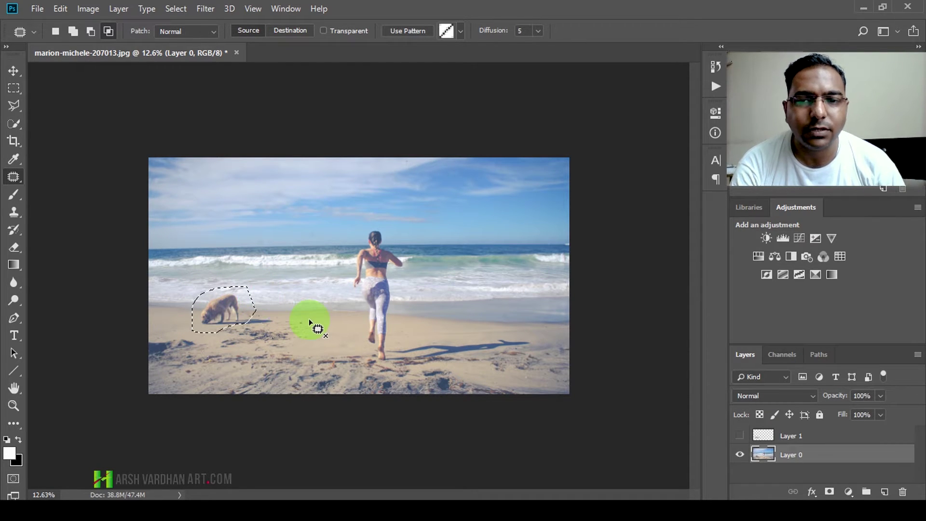
left_click(284, 279)
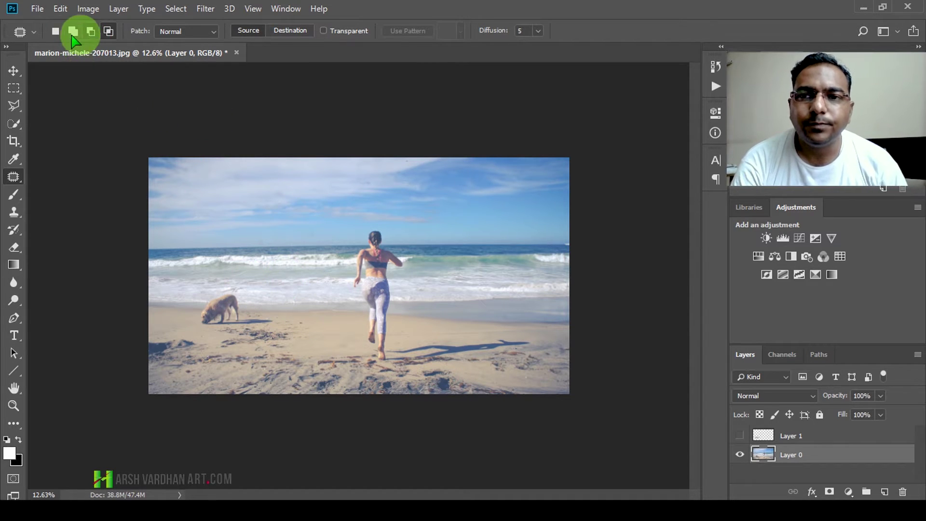
Switch the patch mode to Content-Aware and back to Normal.
left_click(201, 34)
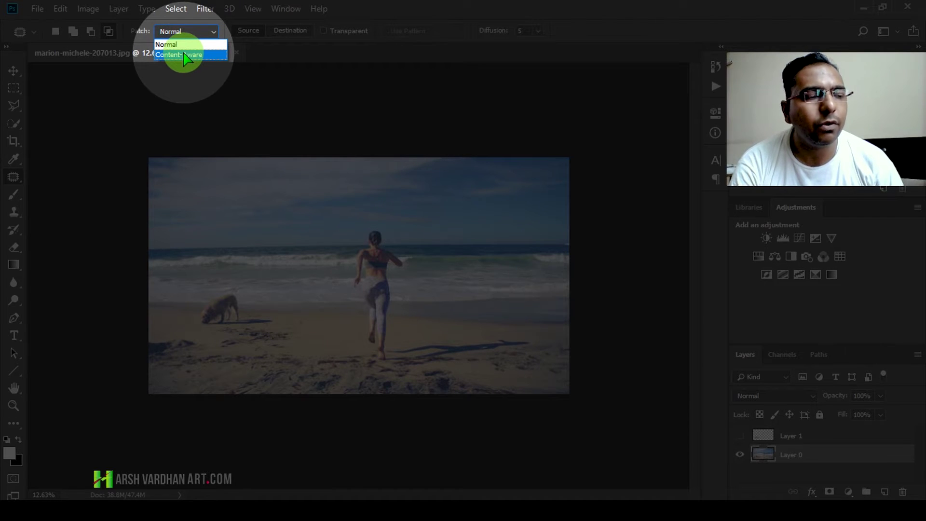
left_click(184, 44)
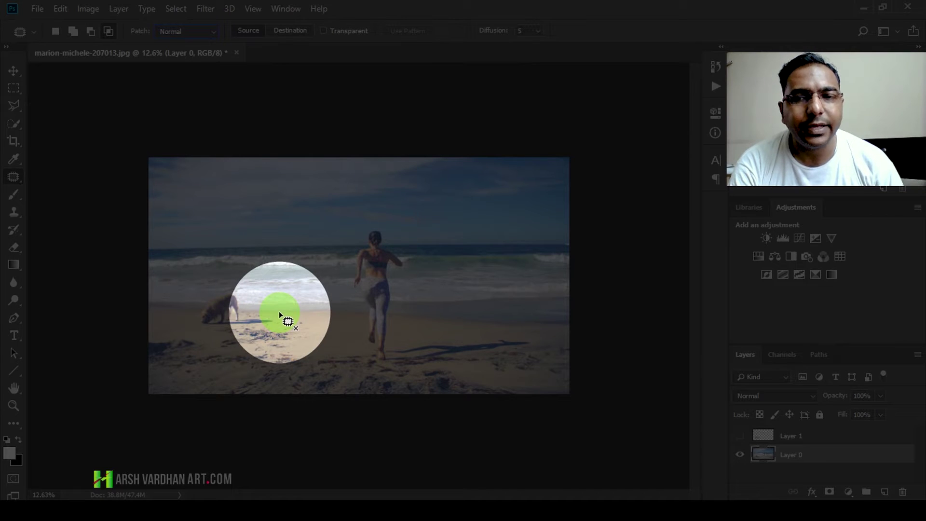
left_click(212, 32)
left_click(193, 51)
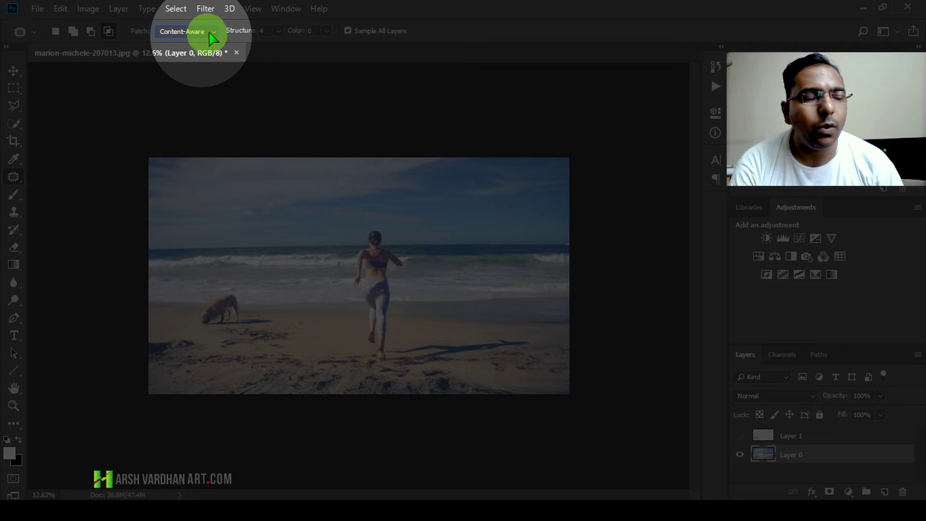
left_click(213, 32)
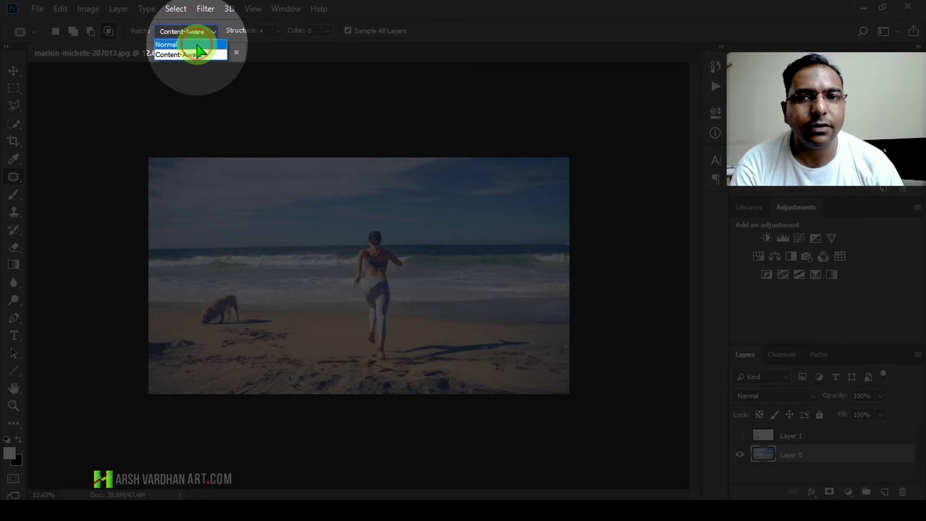
left_click(197, 45)
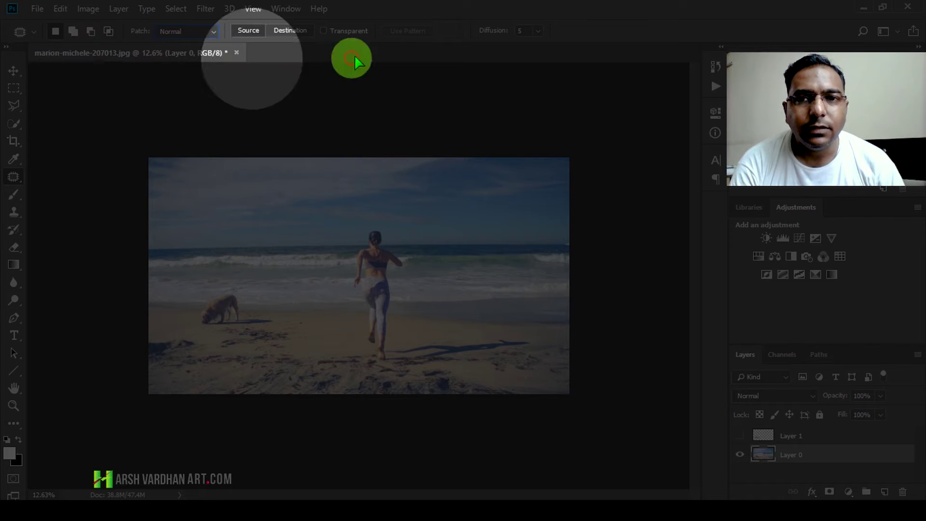
Enable the Transparent option for the Normal patch mode.
left_click(308, 30)
left_click(323, 30)
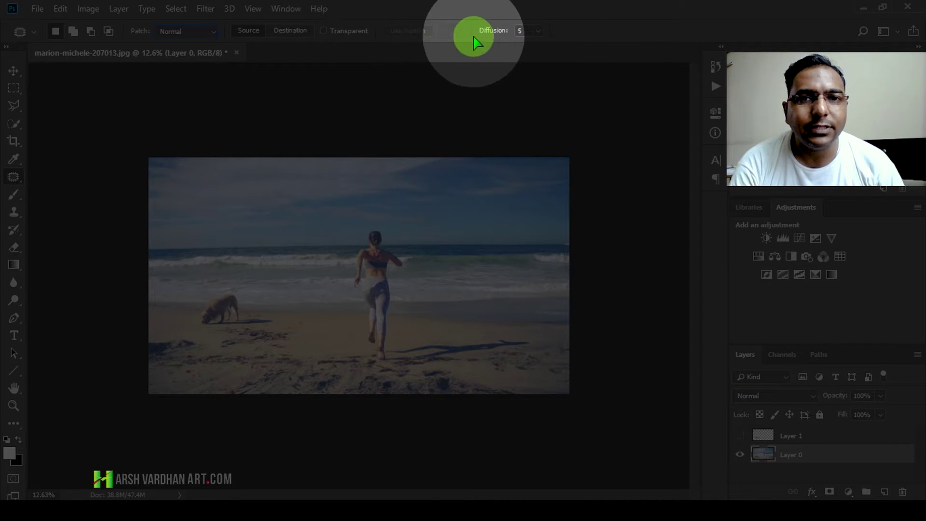
left_click(341, 31)
left_click(438, 34)
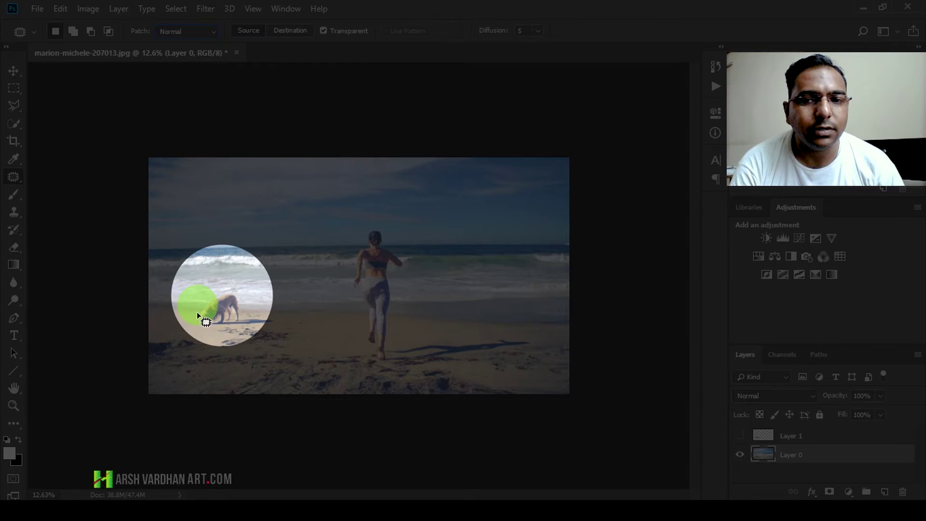
Set the patch mode to Content-Aware with a Structure of 4.
left_click(207, 34)
left_click(186, 51)
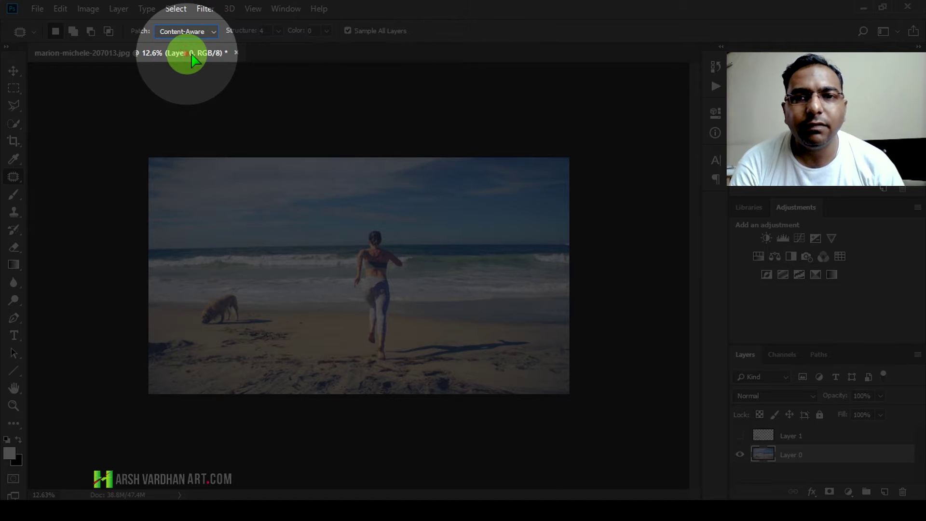
left_click(279, 31)
mouse_move(279, 46)
left_mouse_down()
mouse_move(254, 48)
mouse_move(279, 47)
left_mouse_up()
left_click(444, 48)
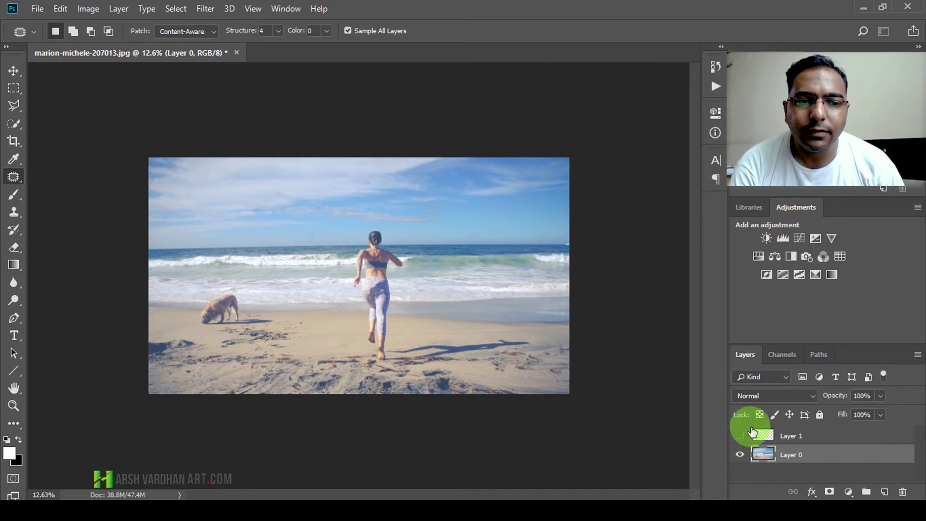
Create a new layer above Layer 0, outline the dog on it and patch it with the beach area between the dog and the runner.
left_click(884, 491)
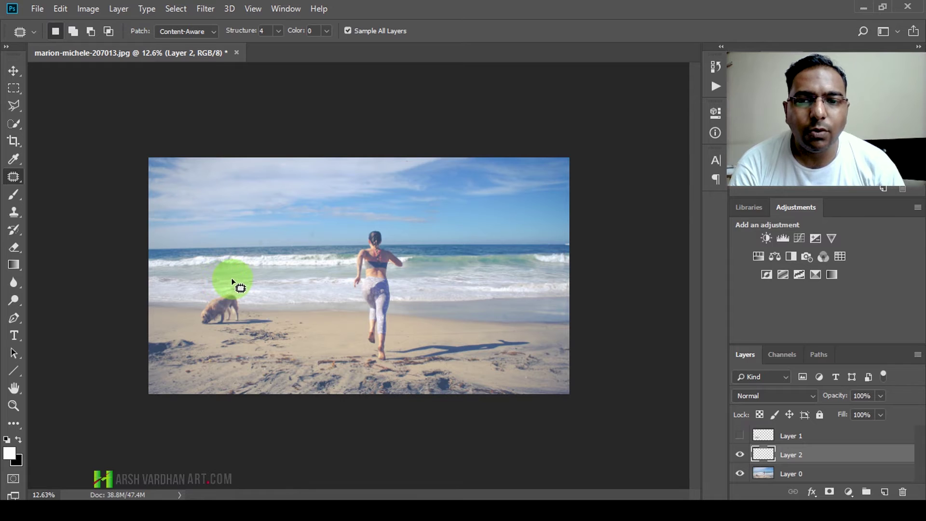
mouse_move(230, 283)
left_mouse_down()
mouse_move(198, 317)
mouse_move(208, 338)
mouse_move(241, 342)
mouse_move(279, 328)
mouse_move(277, 303)
mouse_move(233, 286)
left_mouse_up()
left_click_drag(259, 318, 327, 315)
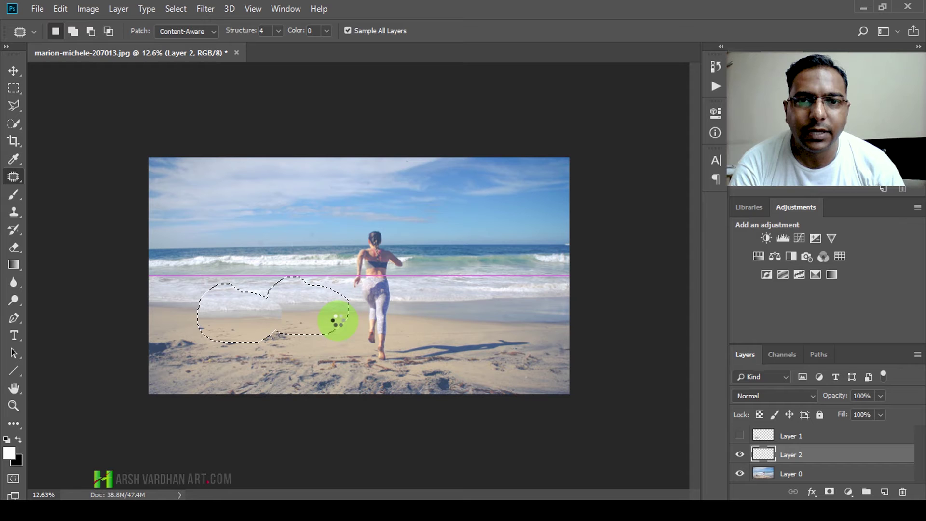
Undo the patch on Layer 2 so that the dog is back inside its selection.
left_click_drag(336, 320, 335, 322)
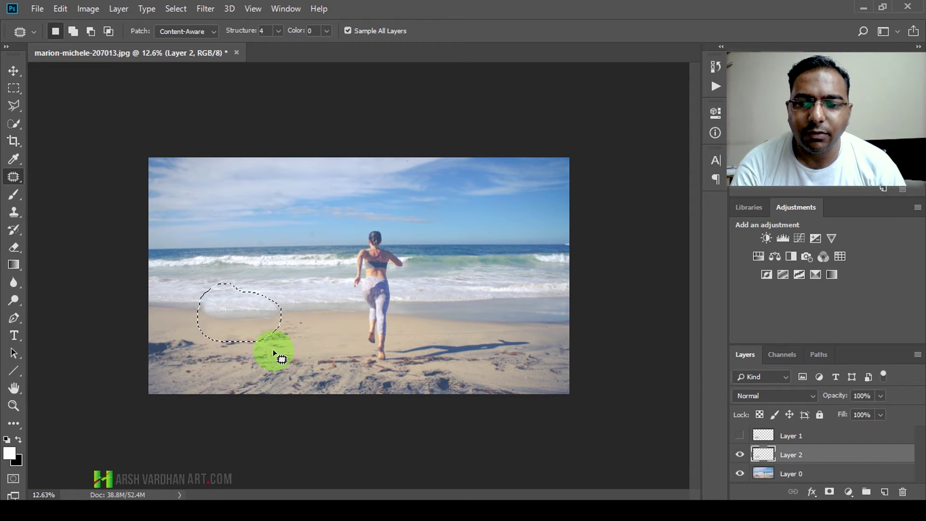
key("ctrl+d")
left_click_drag(258, 319, 366, 333)
key("ctrl+alt+z")
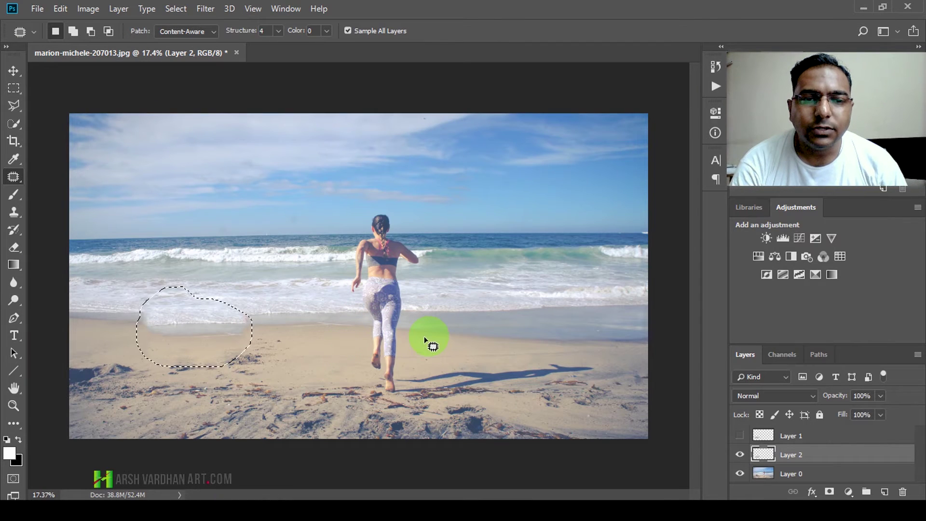
key("ctrl+alt+z")
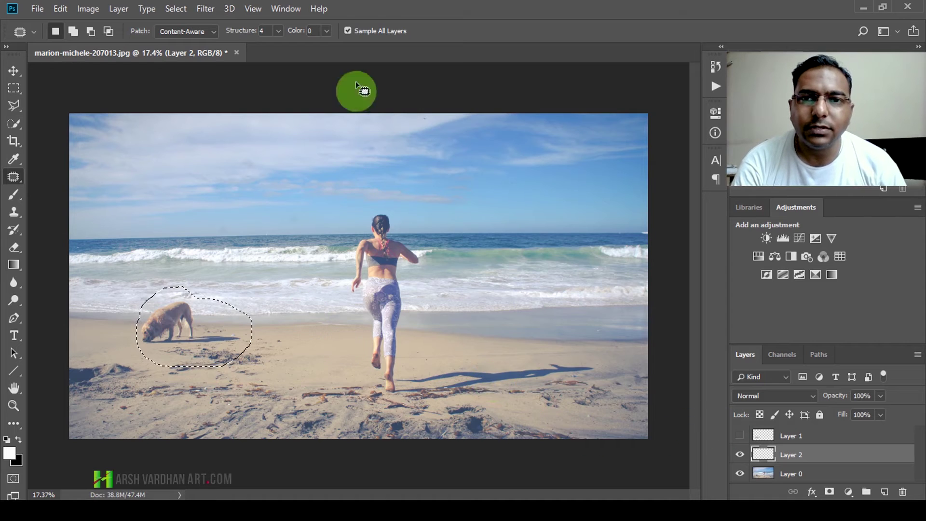
Turn off Sample All Layers, try to patch the dog on Layer 2, and turn the option back on.
left_click(348, 31)
left_click_drag(229, 322, 316, 368)
left_click(791, 456)
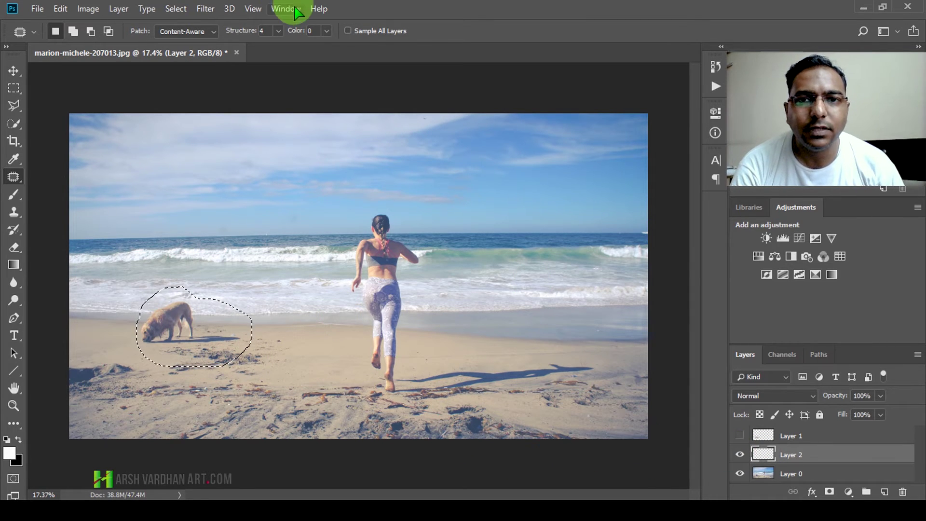
left_click(347, 31)
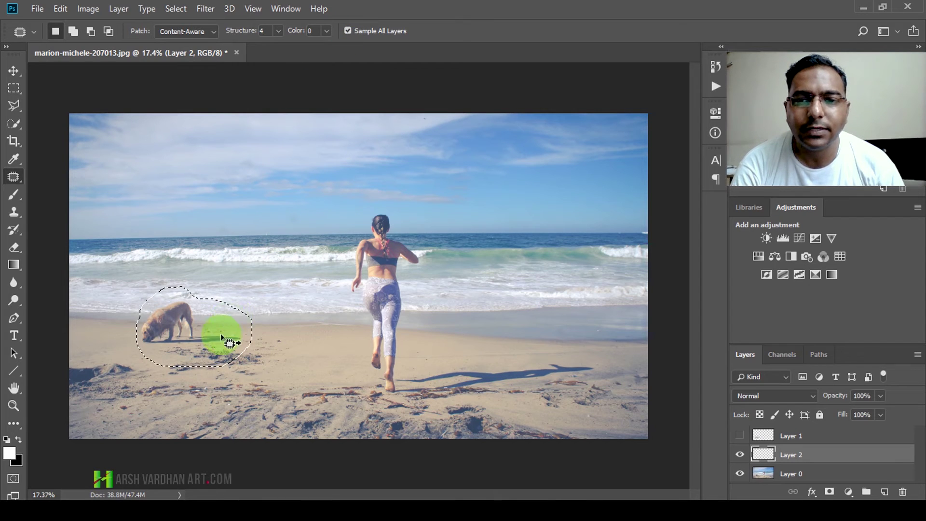
Patch the outlined dog with the beach area between it and the runner.
left_click_drag(203, 327, 282, 321)
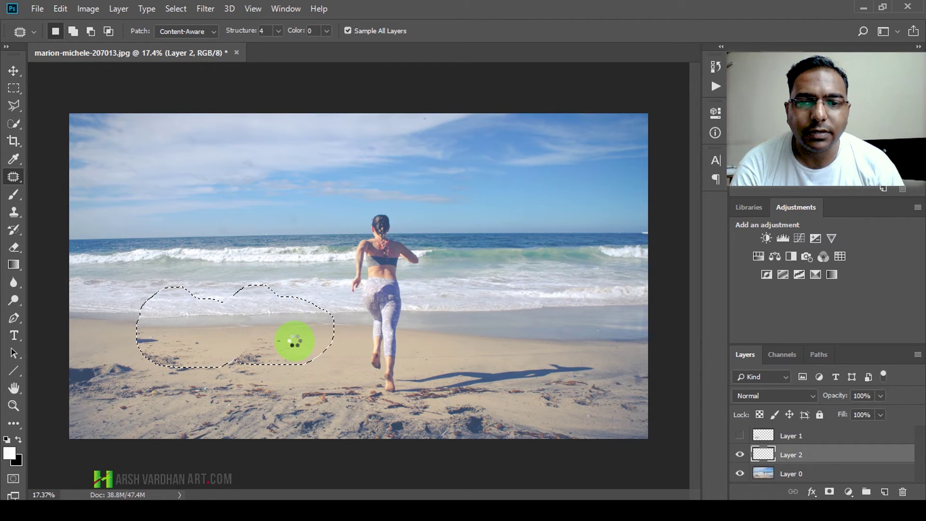
left_click_drag(294, 340, 294, 340)
Outline the blurred shoreline beside the patch and extend the selection to the photo's left edge.
mouse_move(189, 317)
left_mouse_down()
mouse_move(122, 339)
mouse_move(138, 311)
mouse_move(99, 300)
mouse_move(149, 295)
mouse_move(162, 333)
mouse_move(98, 314)
mouse_move(98, 300)
left_mouse_up()
left_click_drag(129, 309, 133, 314)
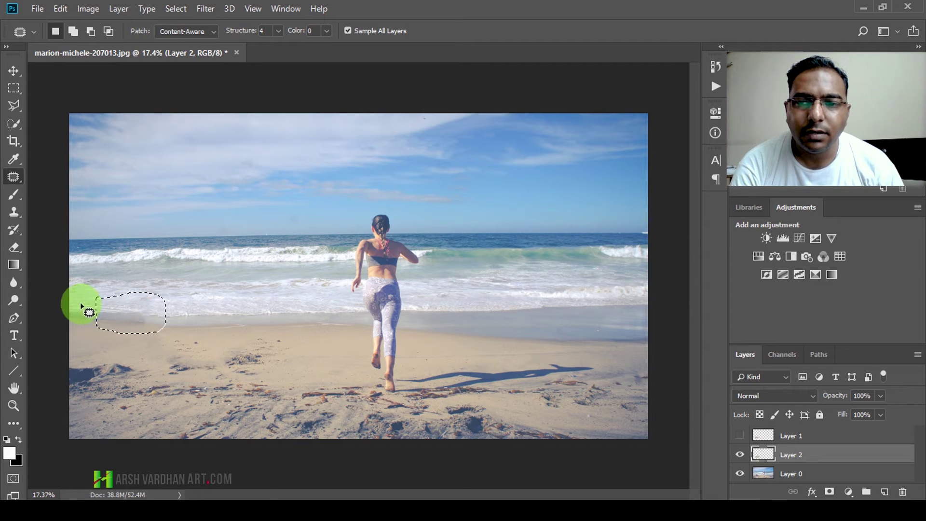
key("ctrl")
key("shift")
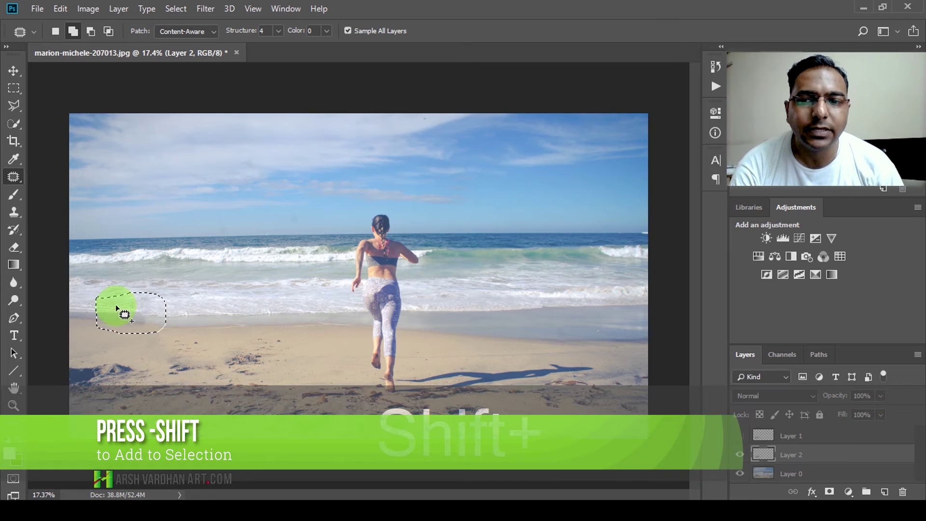
mouse_move(117, 306)
left_mouse_down()
mouse_move(68, 296)
mouse_move(63, 324)
mouse_move(80, 335)
mouse_move(121, 331)
mouse_move(113, 296)
left_mouse_up()
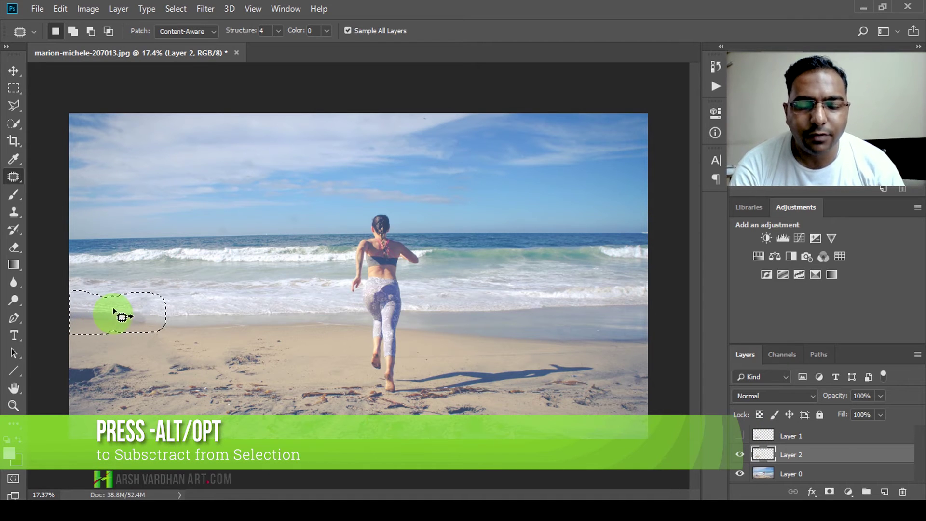
Subtract an area near the photo's left edge from the shoreline selection and undo the subtraction.
key("alt")
mouse_move(108, 285)
left_mouse_down()
mouse_move(78, 310)
mouse_move(93, 270)
mouse_move(87, 306)
left_mouse_up()
key("alt")
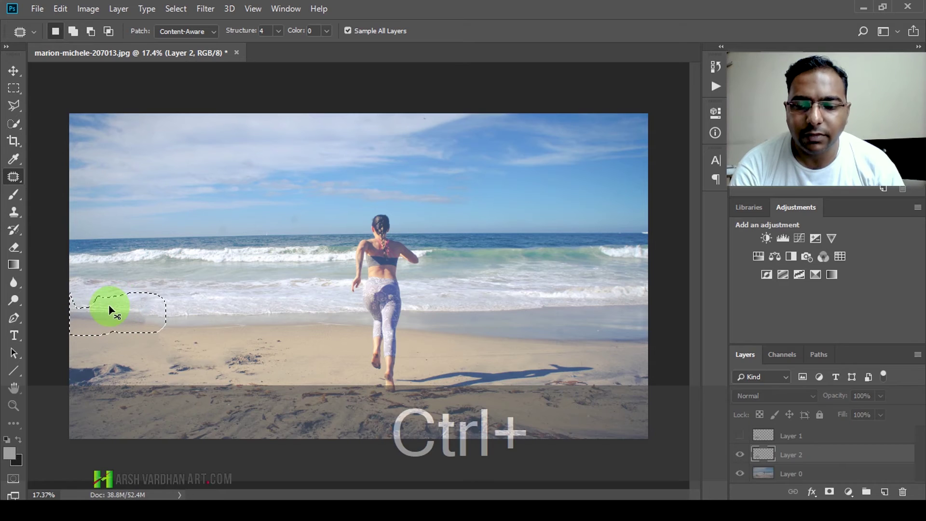
key("ctrl+z")
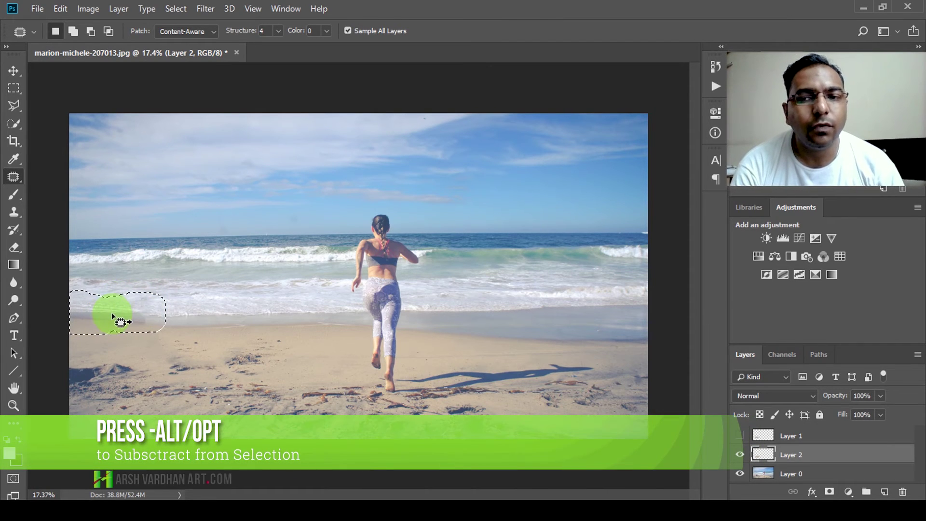
Patch the selected shoreline with the neighbouring surf and wet sand towards the runner, and deselect it.
left_click_drag(112, 316, 223, 308)
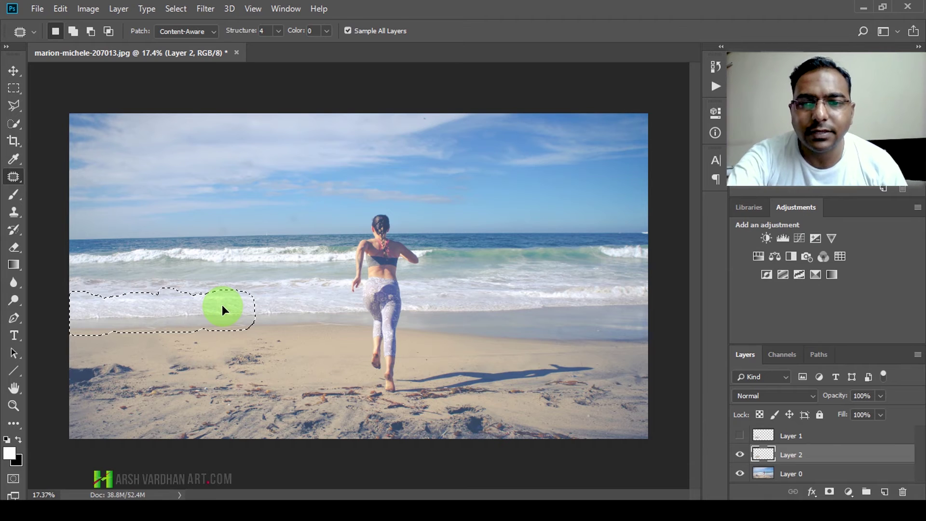
left_click_drag(222, 306, 257, 311)
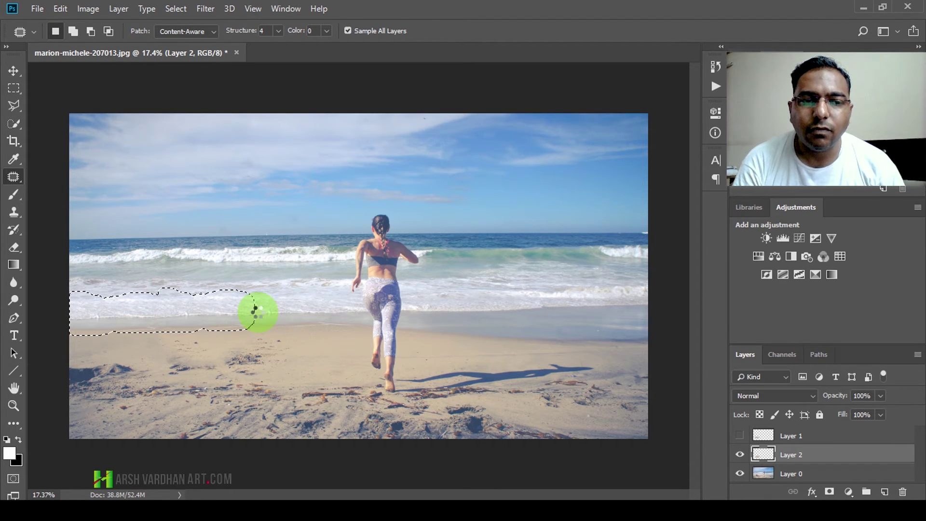
left_click_drag(255, 313, 258, 314)
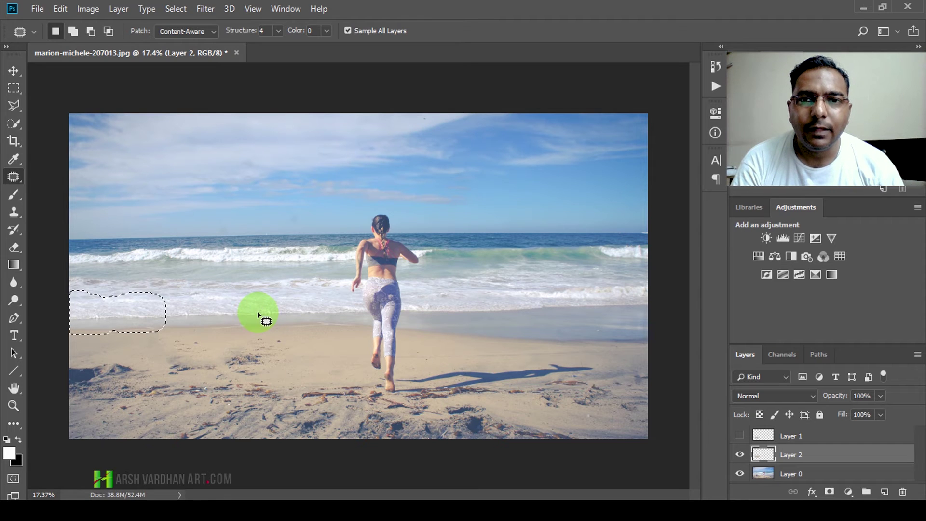
left_click(207, 306)
Hide Layer 2 and add a new empty layer above it.
key("ctrl+space")
left_click_drag(173, 334, 476, 251)
key("ctrl+space")
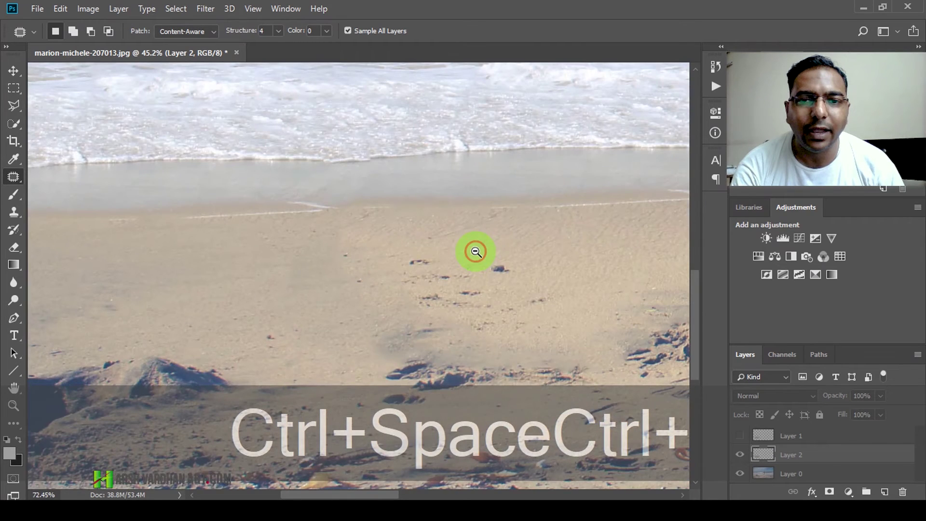
left_click(475, 251, "ctrl+alt")
left_click_drag(537, 267, 314, 310)
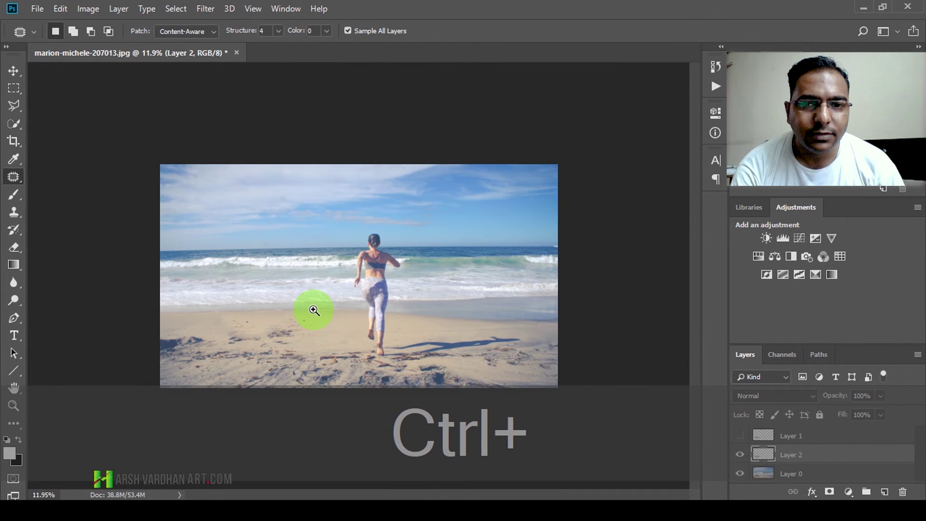
left_click(314, 310, "ctrl")
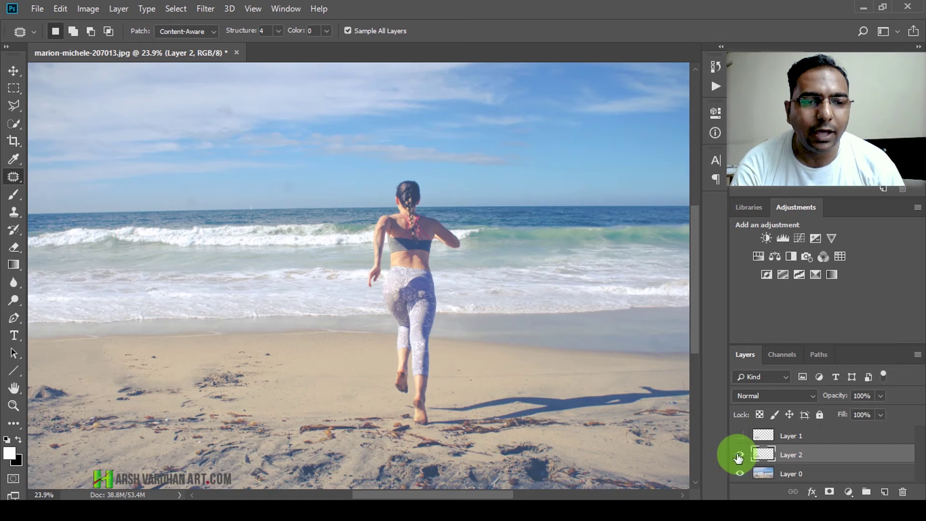
left_click(739, 455)
left_click(883, 492)
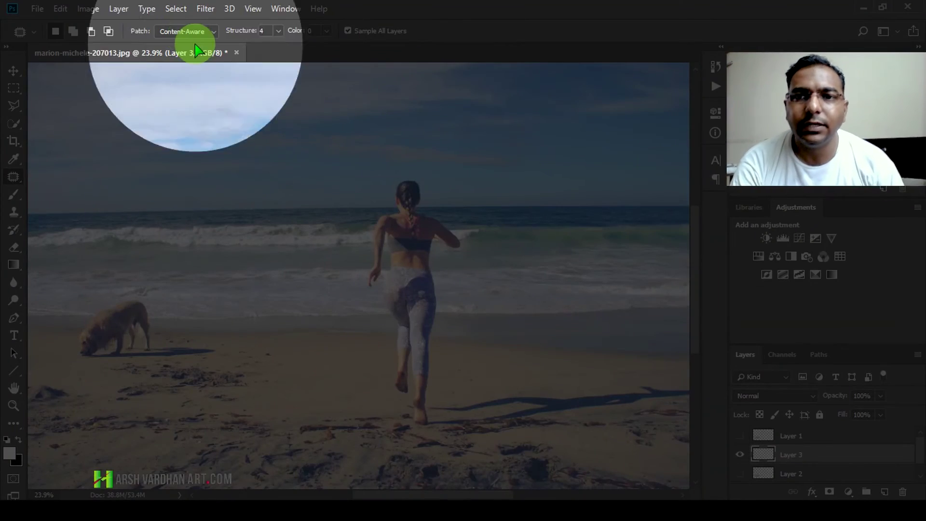
Set the patch mode to Normal and outline the dog and its shadow with the Patch tool.
left_click(196, 32)
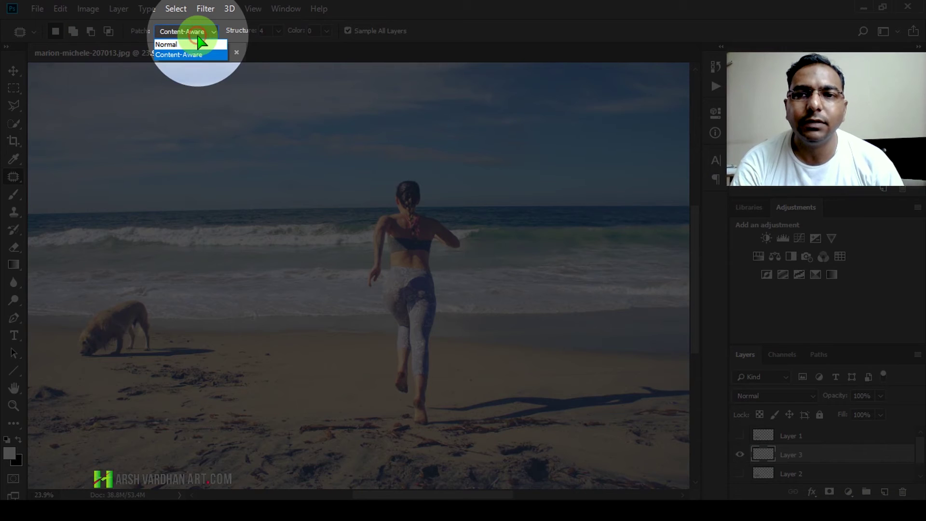
left_click(166, 44)
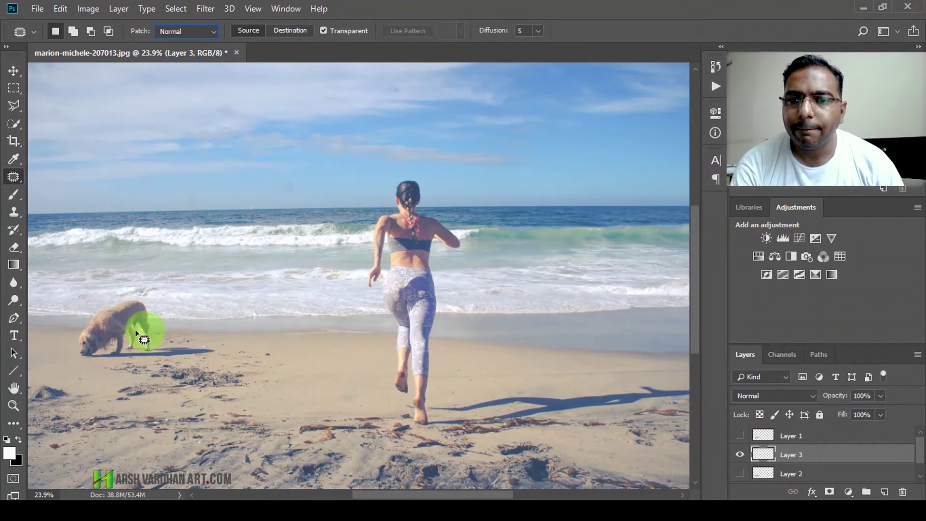
key("ctrl+space")
mouse_move(176, 306)
left_mouse_down()
mouse_move(187, 316)
mouse_move(316, 304)
left_mouse_up()
mouse_move(279, 279)
left_mouse_down()
mouse_move(229, 346)
mouse_move(271, 276)
mouse_move(254, 273)
mouse_move(201, 341)
left_mouse_up()
mouse_move(352, 343)
left_mouse_down()
mouse_move(312, 289)
mouse_move(269, 270)
left_mouse_up()
Try to patch the dog on the empty Layer 3 with the beach area towards the runner.
left_click_drag(256, 303, 347, 303)
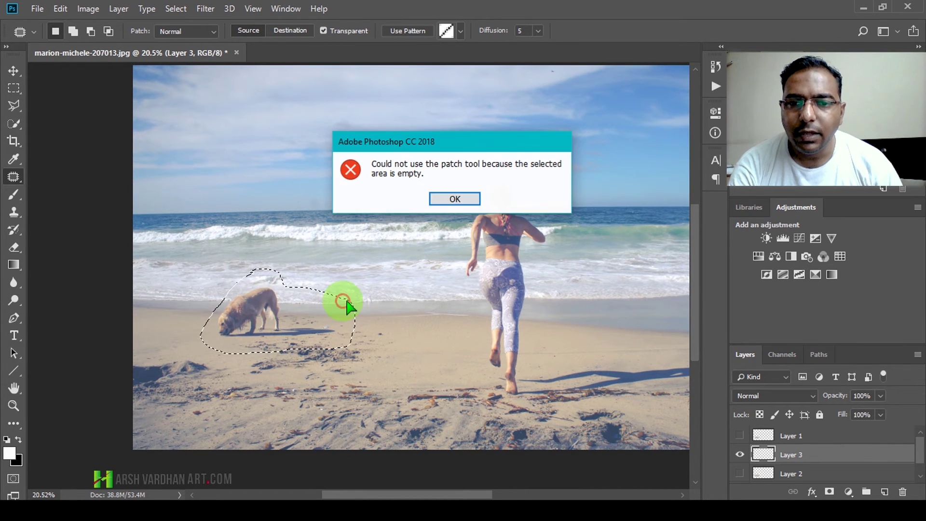
left_click(446, 200)
left_click_drag(277, 293, 331, 289)
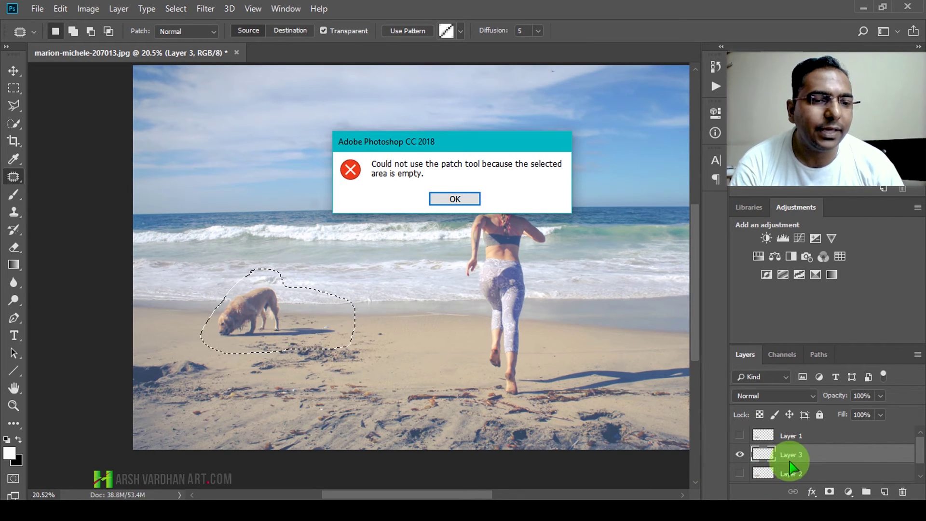
left_click(470, 198)
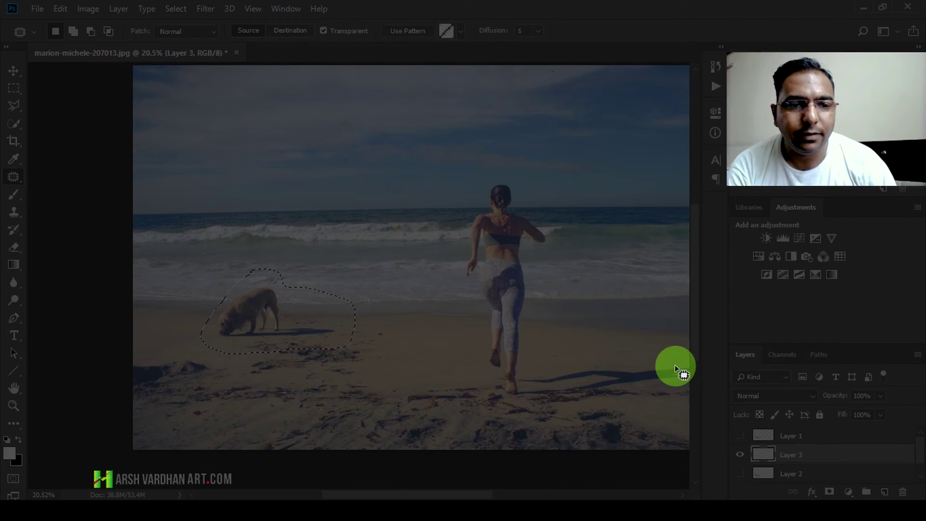
left_click(762, 455)
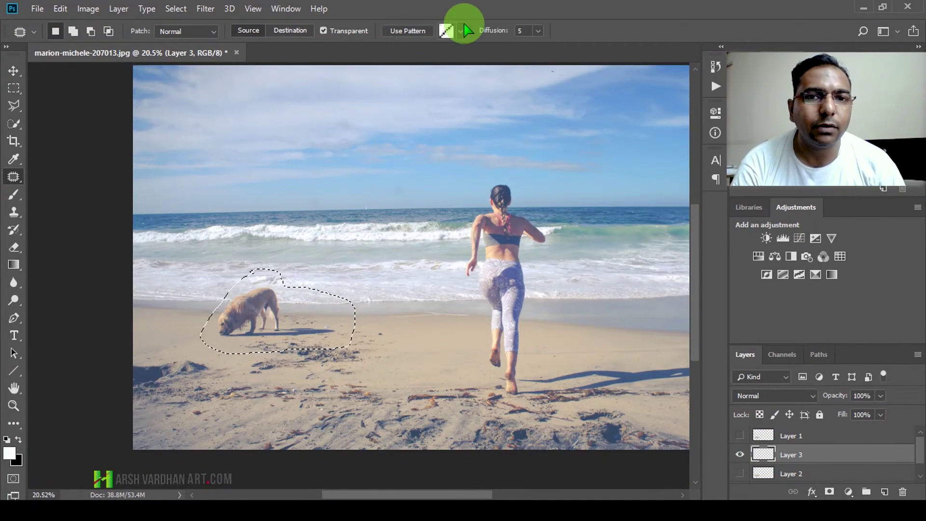
Look at the patterns available for the Patch tool's Use Pattern option.
left_click(461, 31)
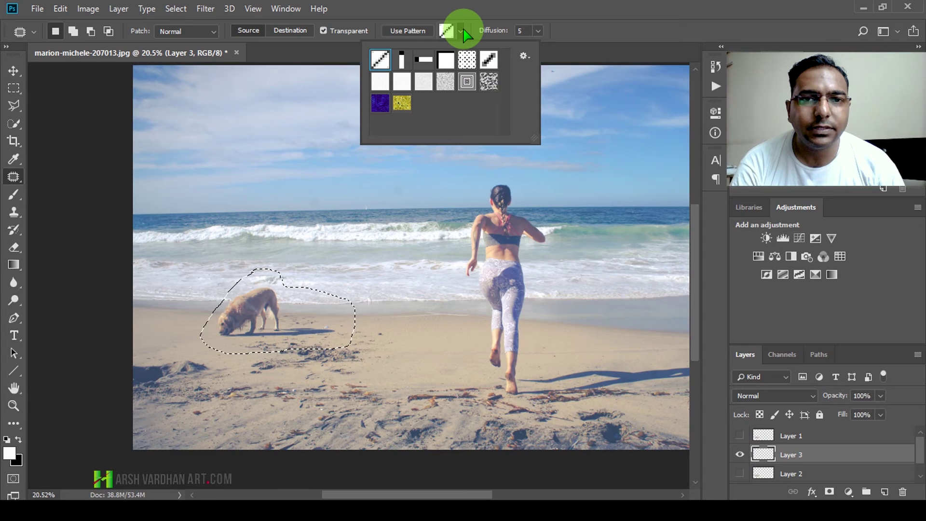
key("Escape")
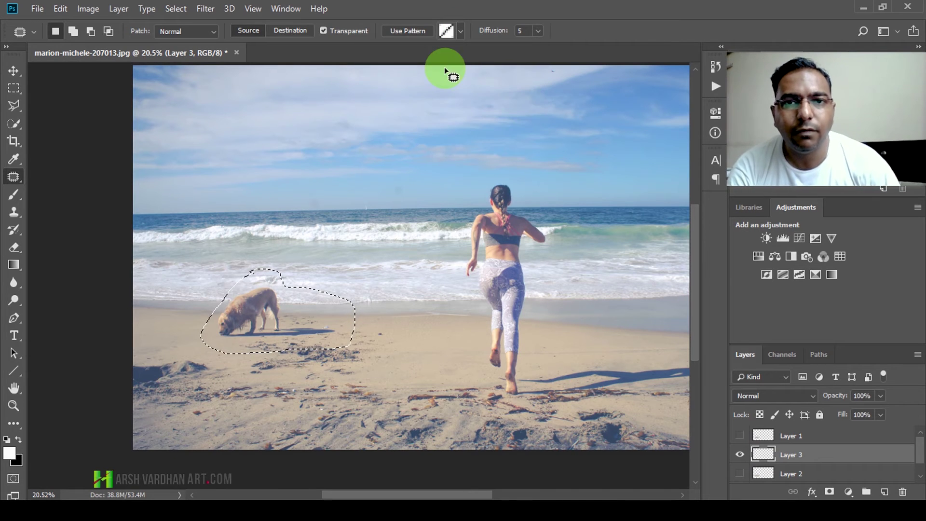
left_click(460, 30)
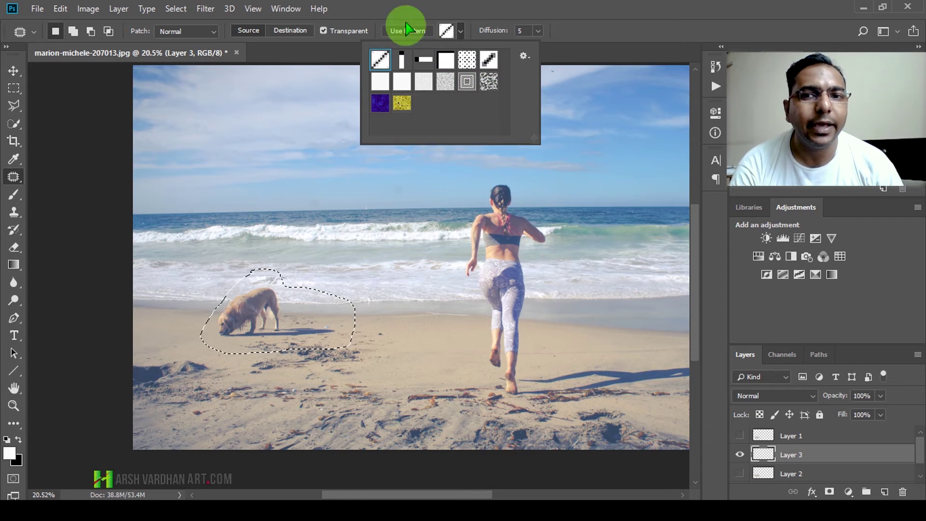
left_click(413, 10)
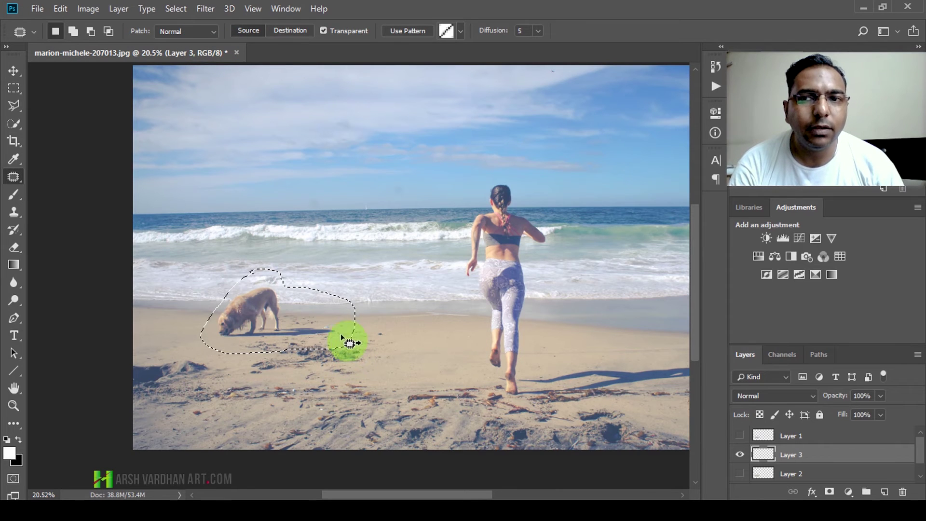
Retry the Normal patch of the dog selection on Layer 3.
left_click(348, 320)
left_click(448, 198)
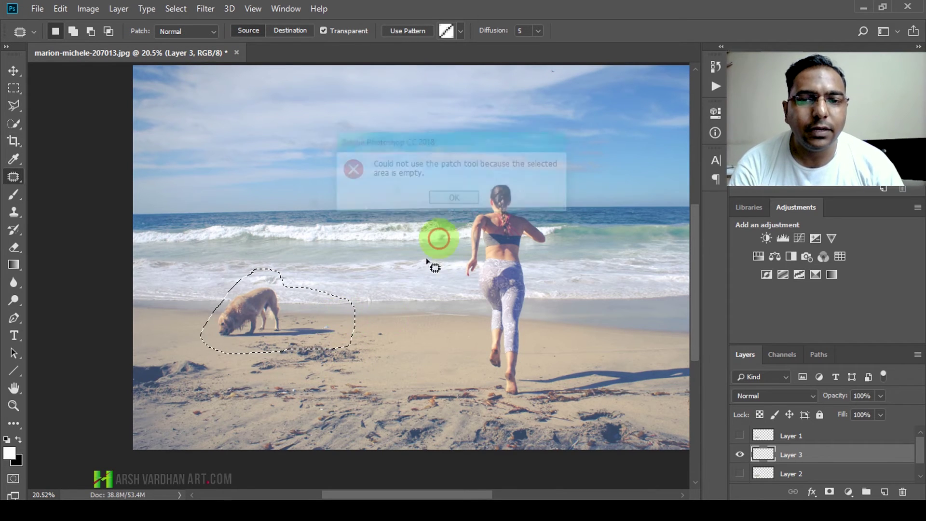
Clear the dog selection and duplicate Layer 0.
key("ctrl+d")
scroll(806, 455, "down", 1)
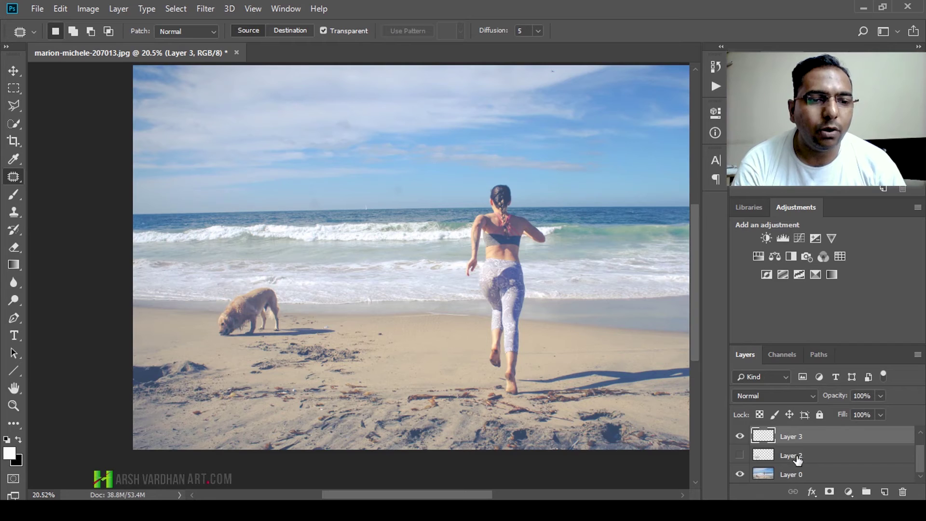
left_click(788, 475)
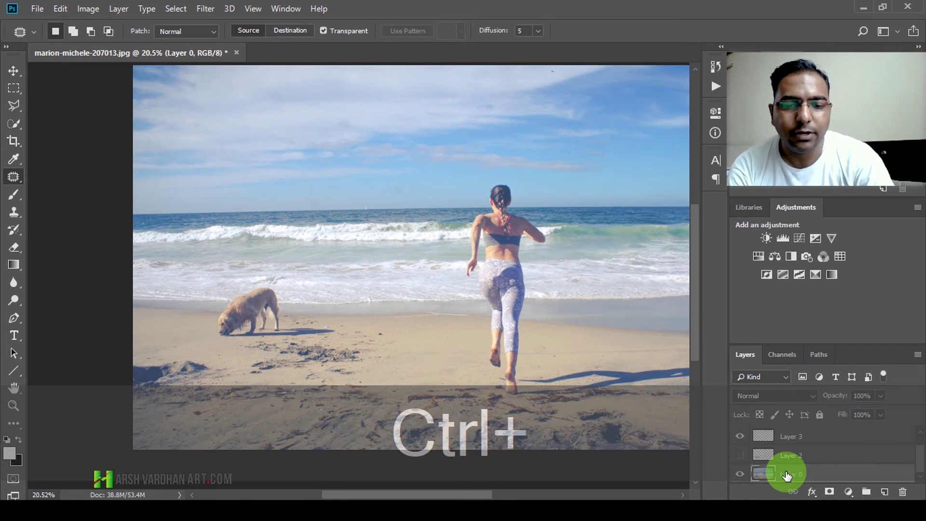
key("ctrl+j")
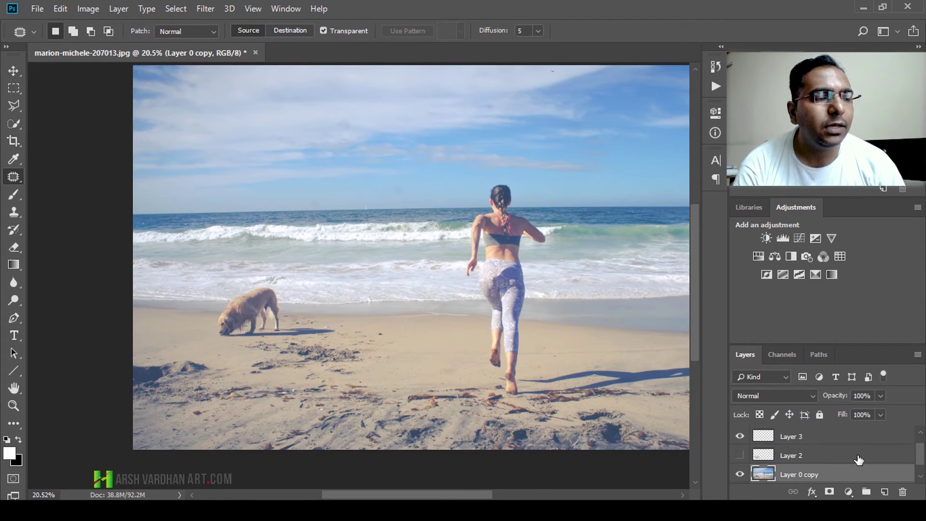
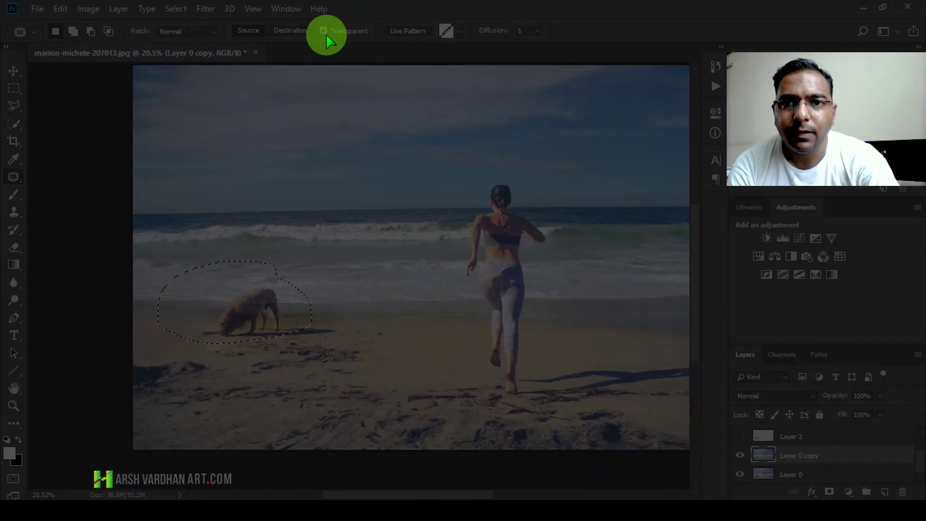
Turn off the Transparent option, patch the dog on Layer 0 copy with the beach towards the runner, and deselect.
left_click(328, 35)
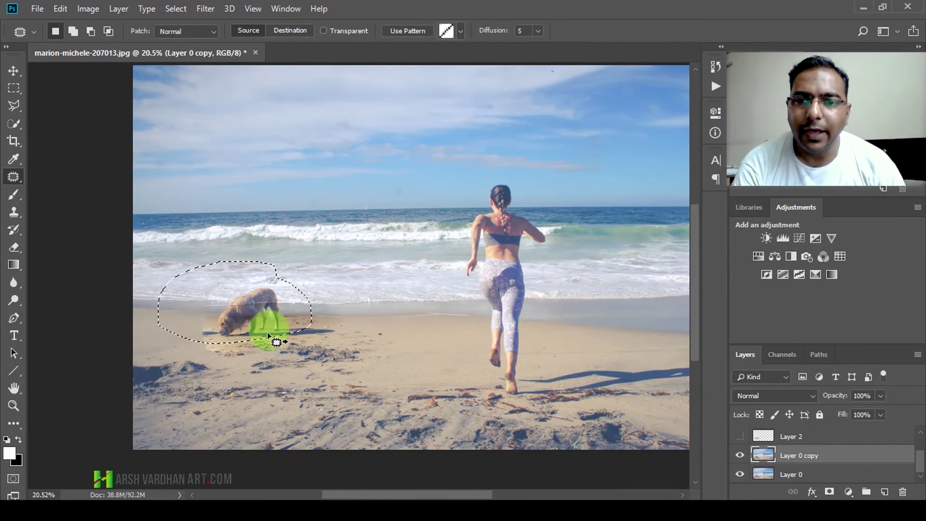
left_click_drag(263, 310, 369, 311)
key("ctrl+d")
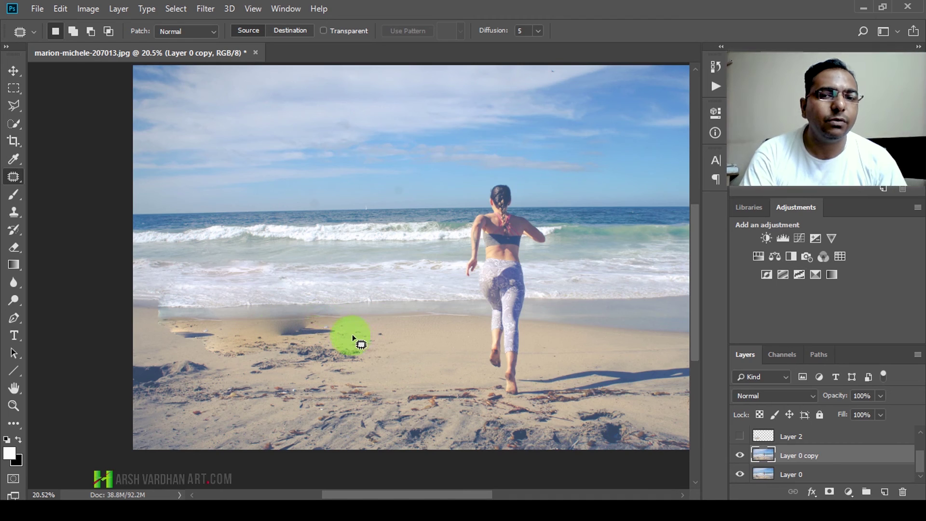
Undo the patch on Layer 0 copy back to the dog selection, patch it again in Normal mode with the beach towards the runner, and deselect.
key("ctrl+alt+z")
key("ctrl+alt+z")
key("ctrl+alt+z")
key("ctrl+shift+z")
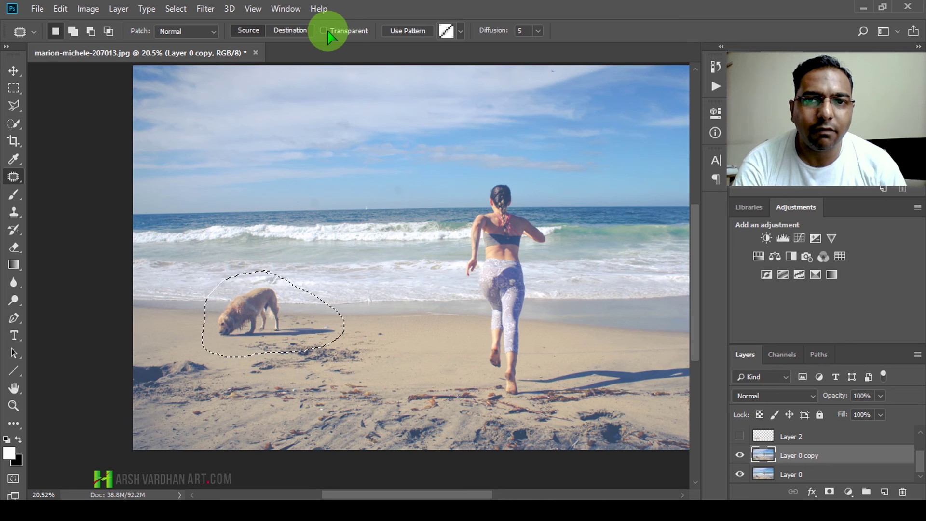
left_click_drag(295, 311, 413, 316)
left_click(161, 320)
Examine the edges and blending of the Normal-mode patch on the sand and shoreline up close.
key("ctrl+space")
left_click_drag(248, 337, 487, 190)
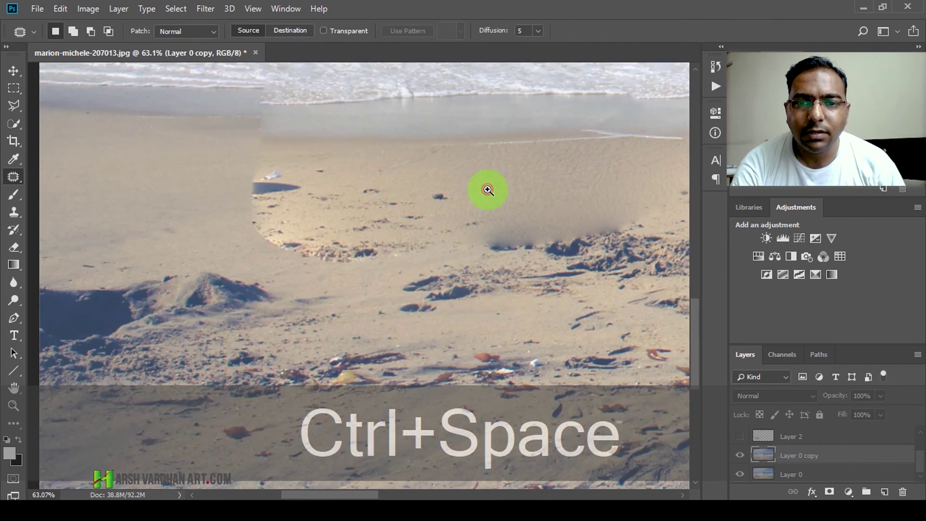
left_click(502, 200, "ctrl+alt")
left_click(523, 169, "ctrl+alt")
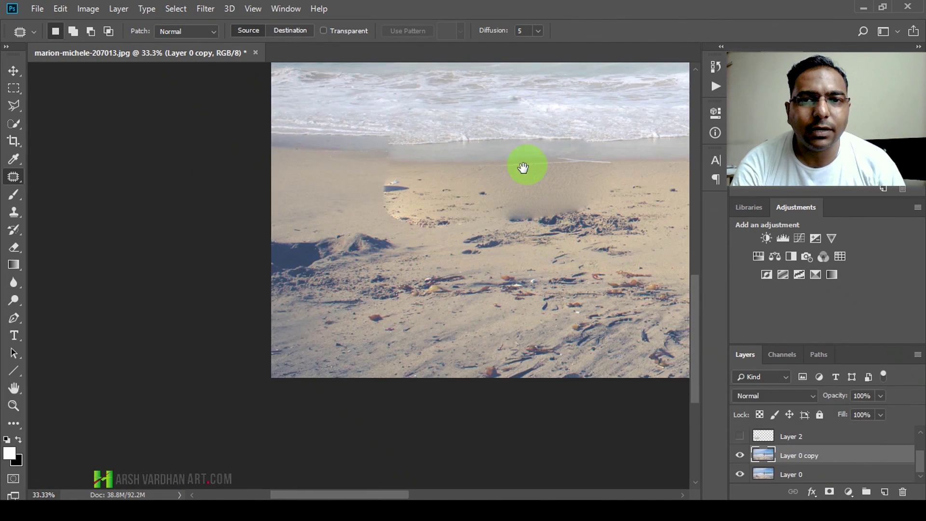
left_click(523, 168, "ctrl")
left_click_drag(515, 258, 419, 262)
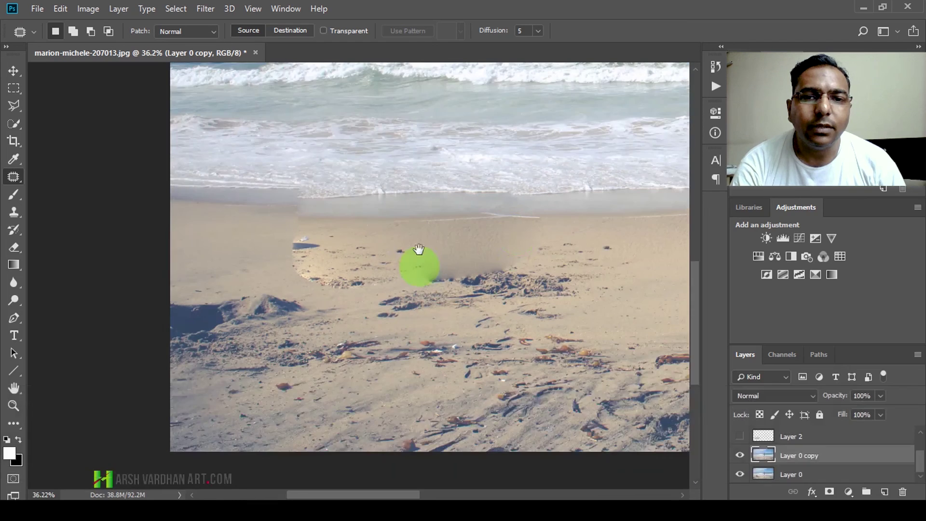
left_click_drag(447, 211, 258, 114)
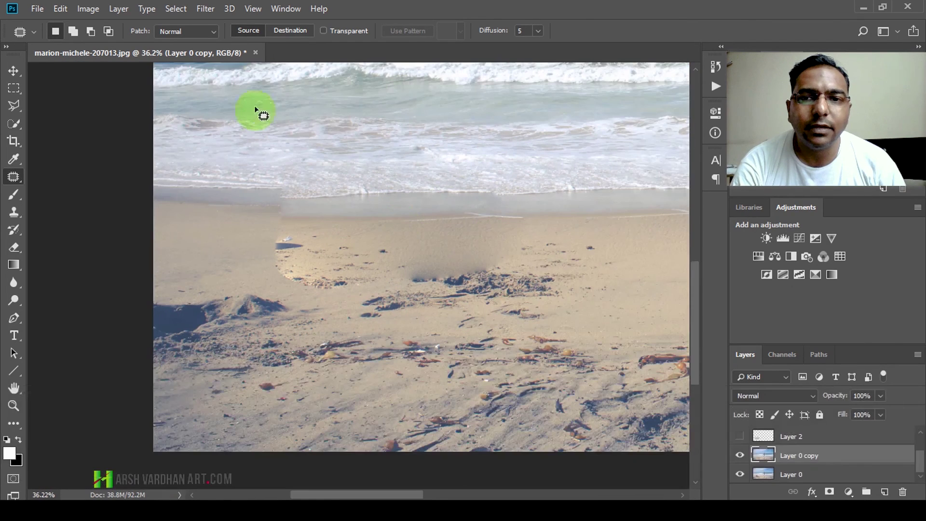
Switch the Patch tool to Content-Aware mode and review the patched beach within the whole photo.
left_click(212, 31)
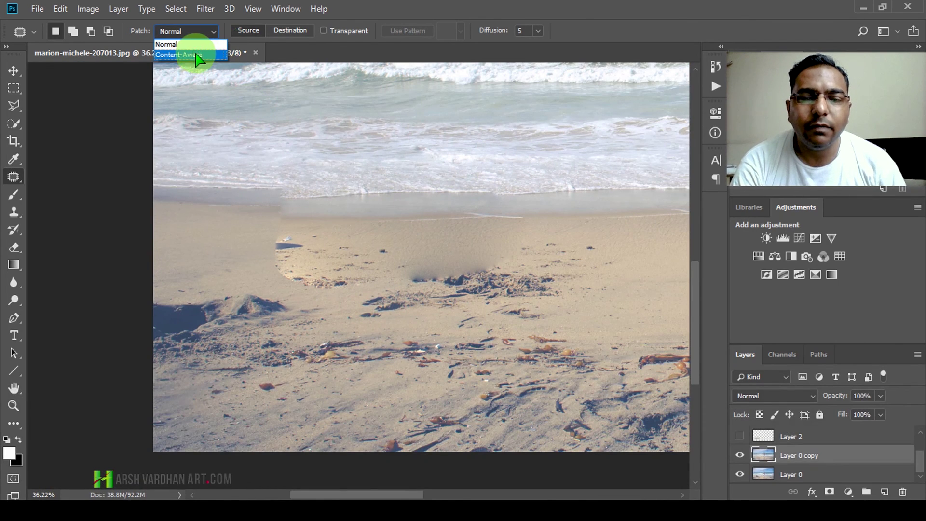
left_click(196, 51)
key("ctrl+space")
left_click_drag(502, 201, 556, 260)
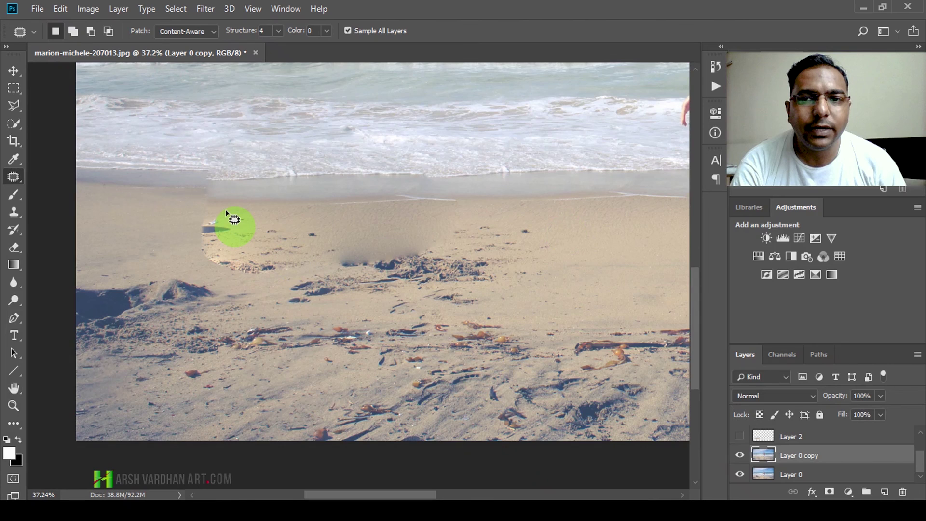
key("ctrl+space")
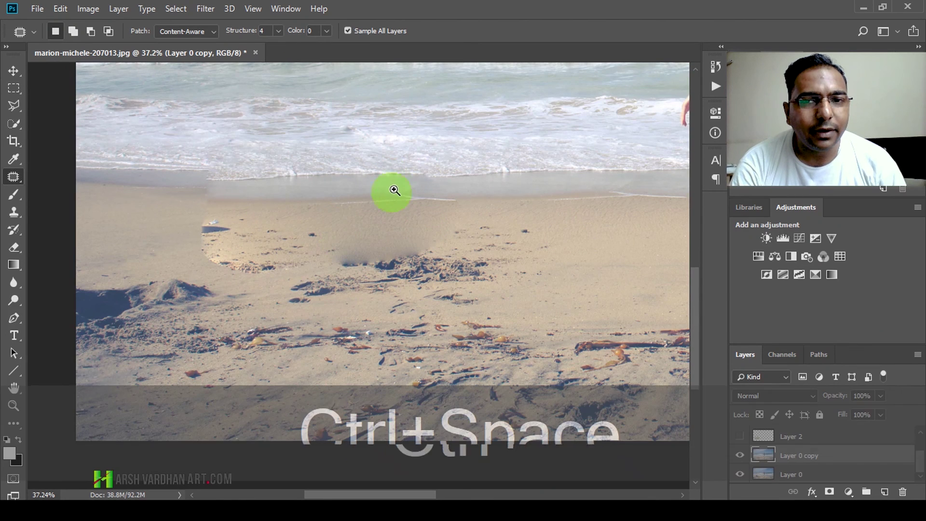
left_click_drag(392, 190, 361, 231)
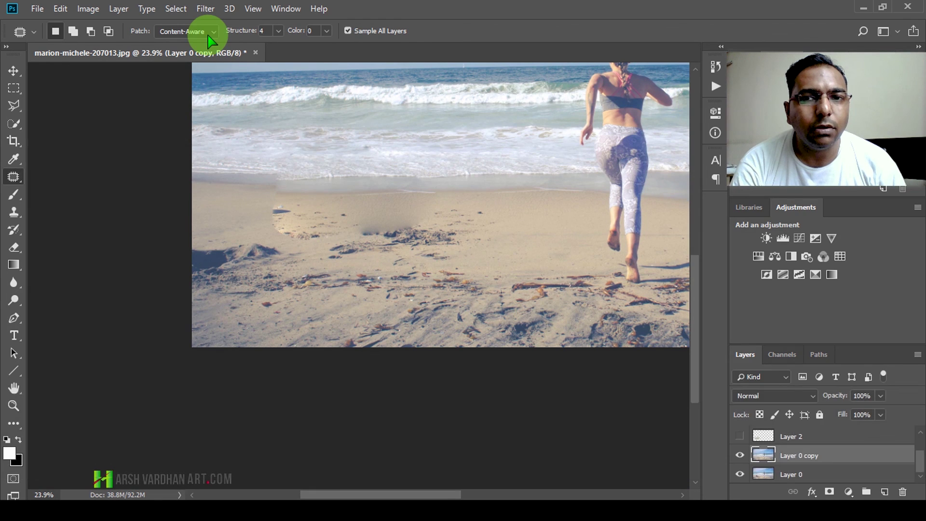
key("ctrl+space")
left_click_drag(464, 176, 167, 97)
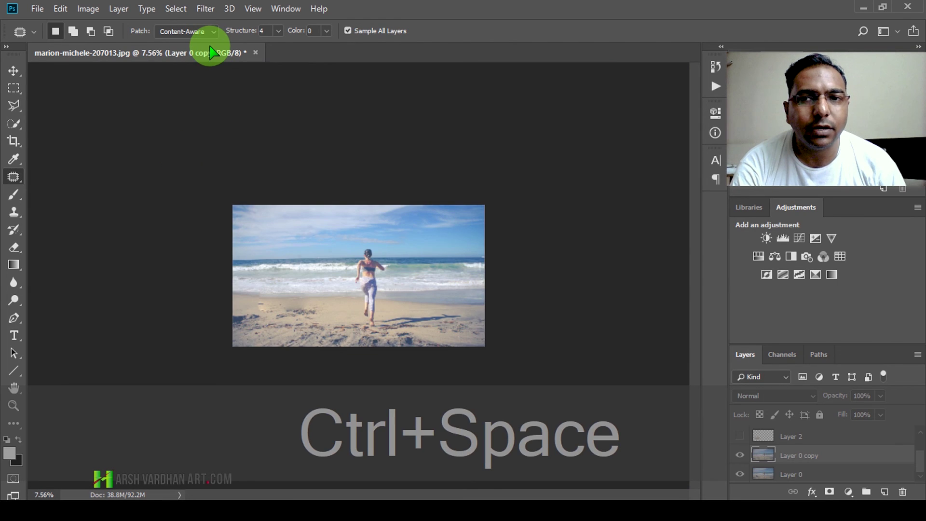
left_click(347, 304)
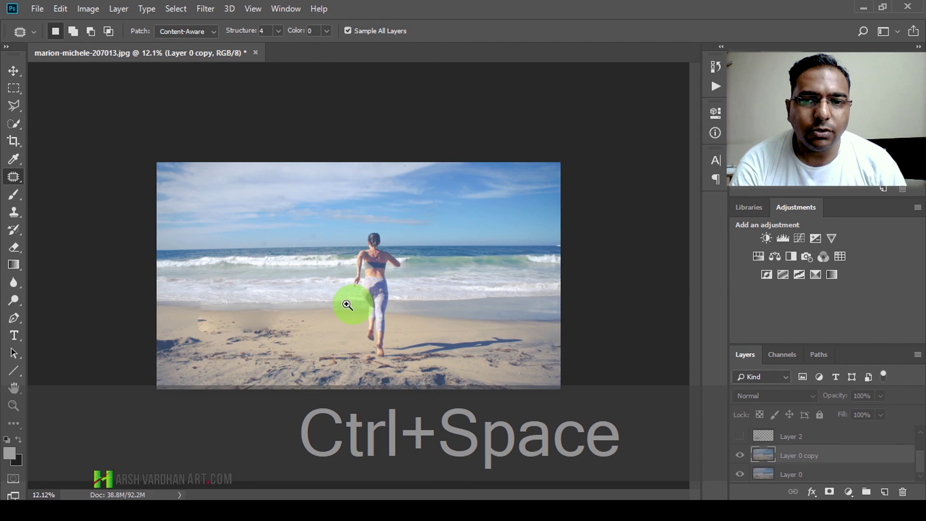
left_click(348, 304)
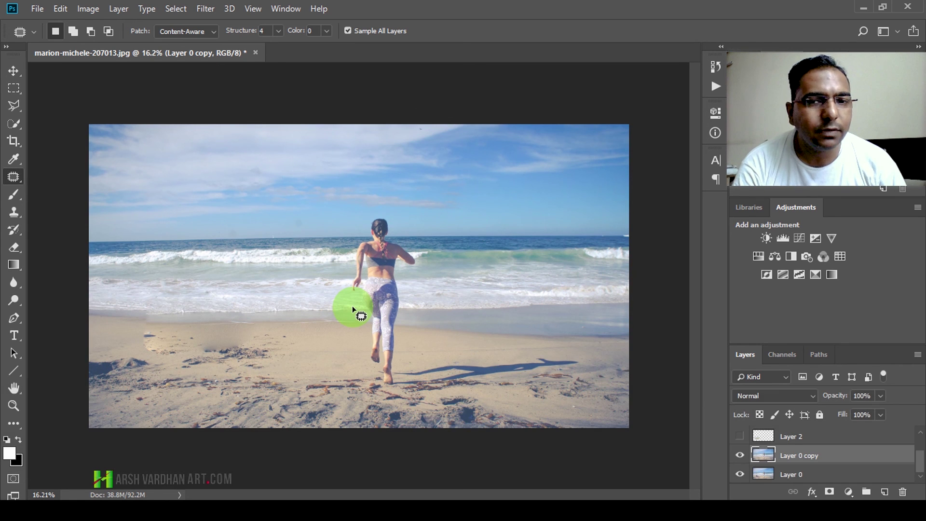